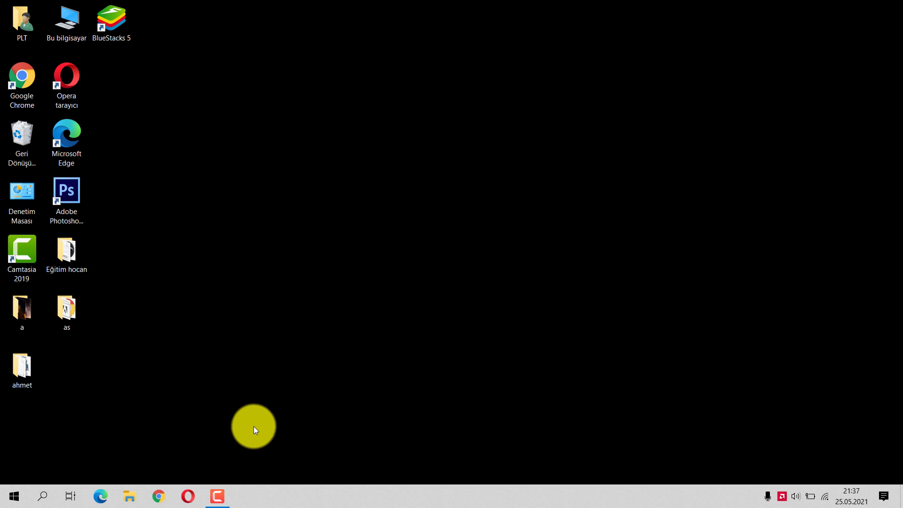
# Find the Run (Çalıştır) dialog through Windows search and run temp to open the Windows Temp folder
pyautogui.press('super')
pyautogui.click(455, 290)
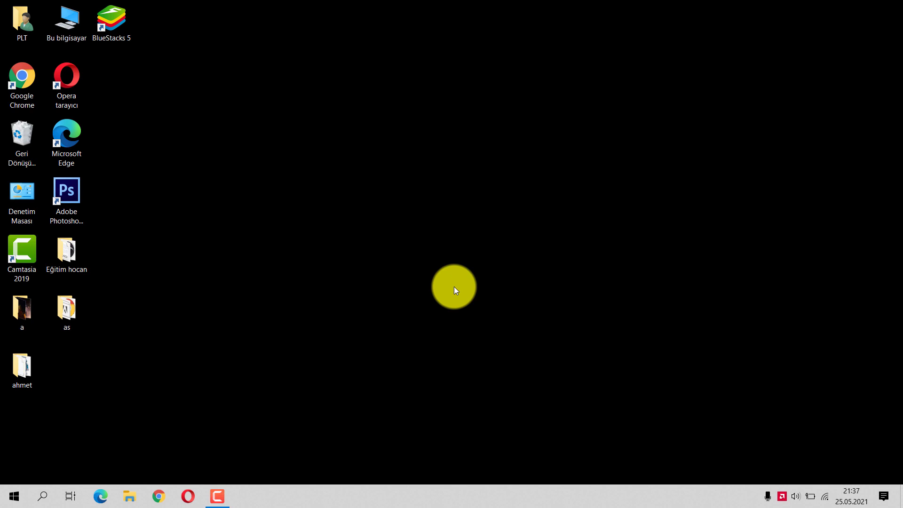
pyautogui.click(42, 496)
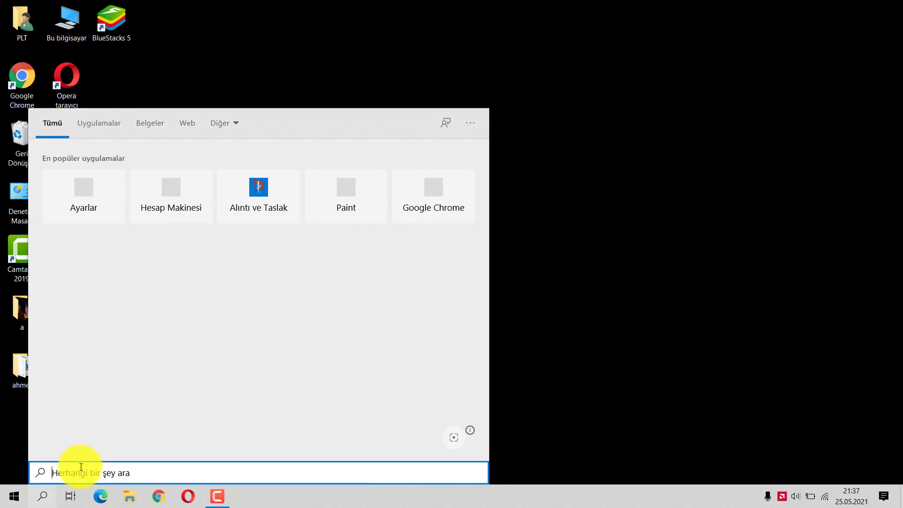
pyautogui.write('çalışt')
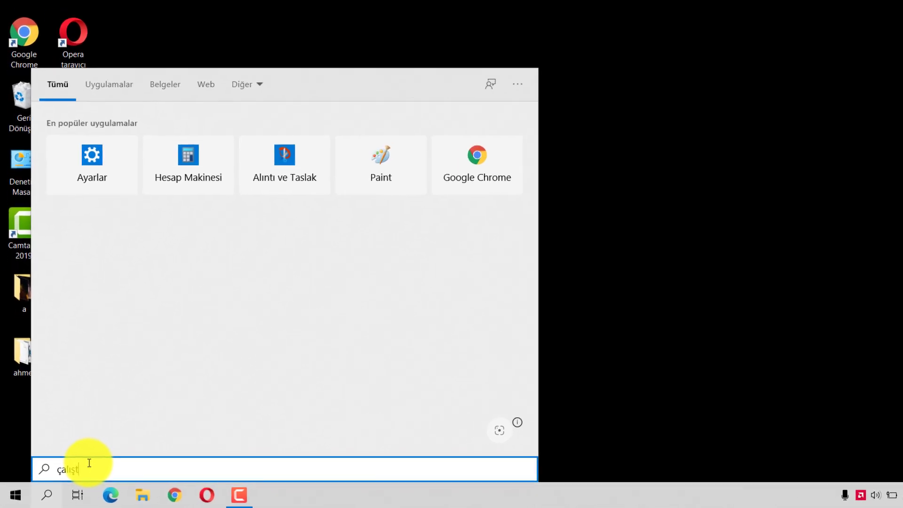
pyautogui.write('ır')
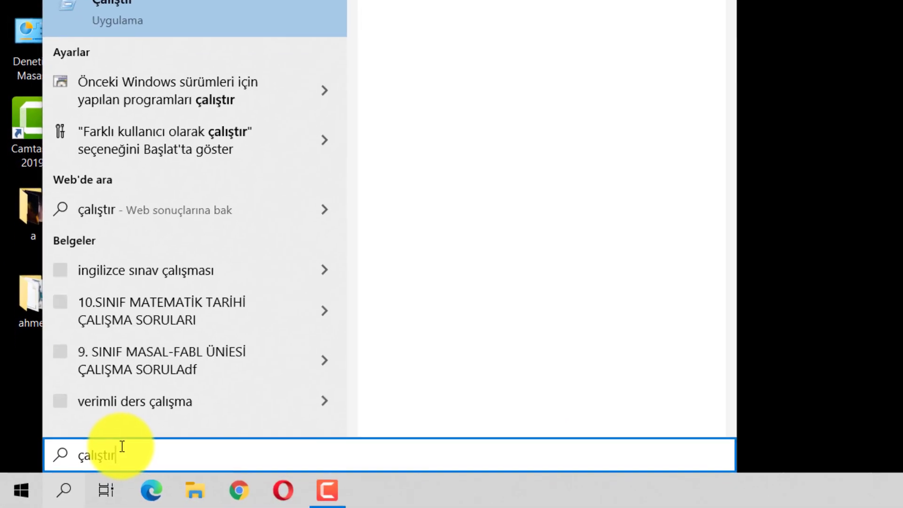
pyautogui.press('Return')
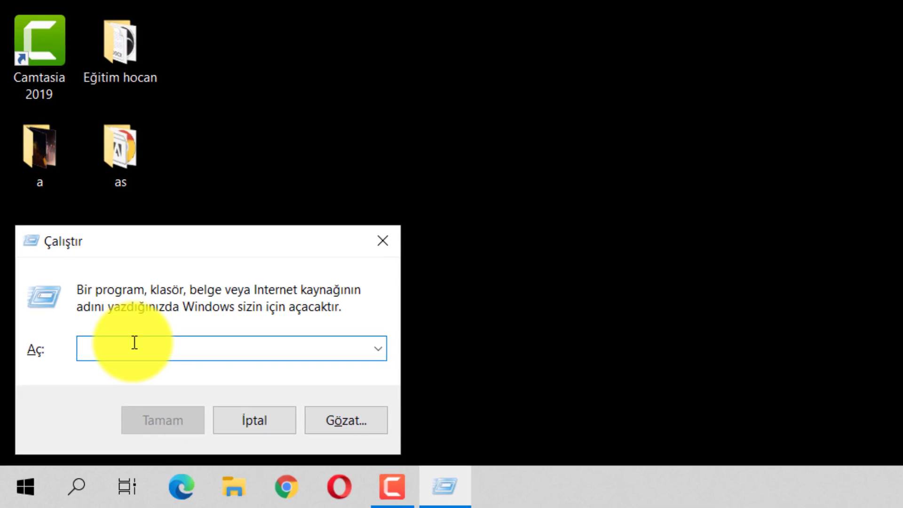
pyautogui.write('temp')
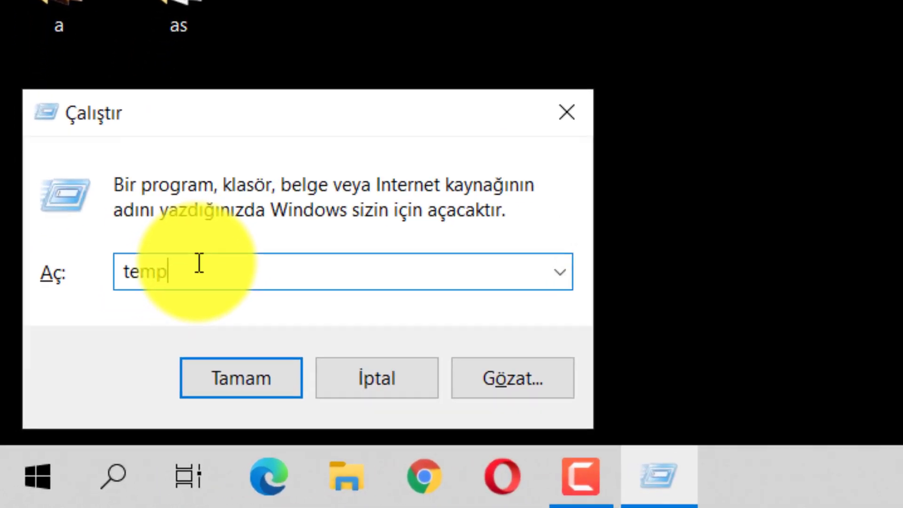
pyautogui.press('Return')
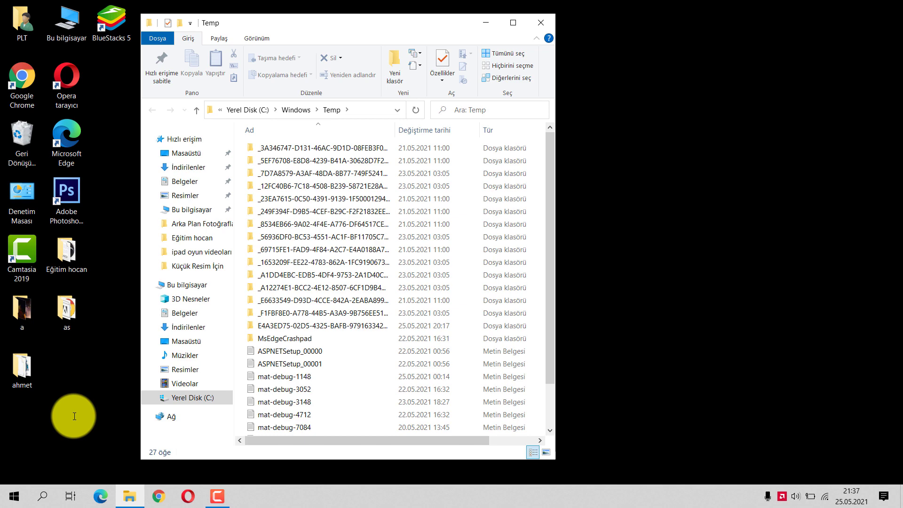
# Delete all files and folders in the Windows Temp folder and close its window
pyautogui.hotkey('ctrl', 'a')
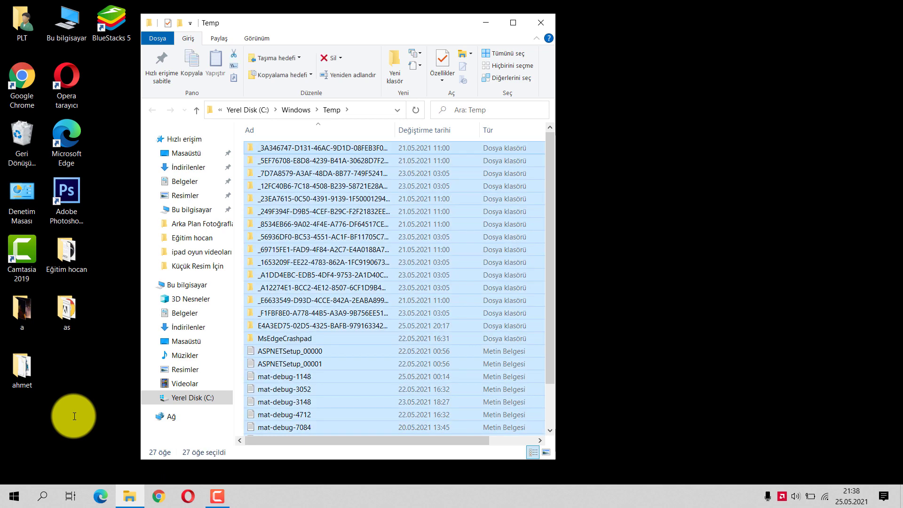
pyautogui.press('Delete')
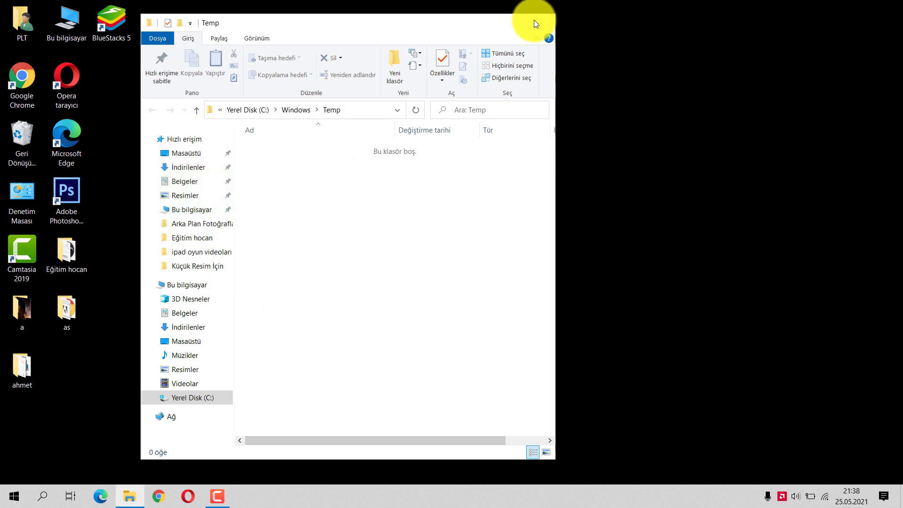
pyautogui.click(534, 21)
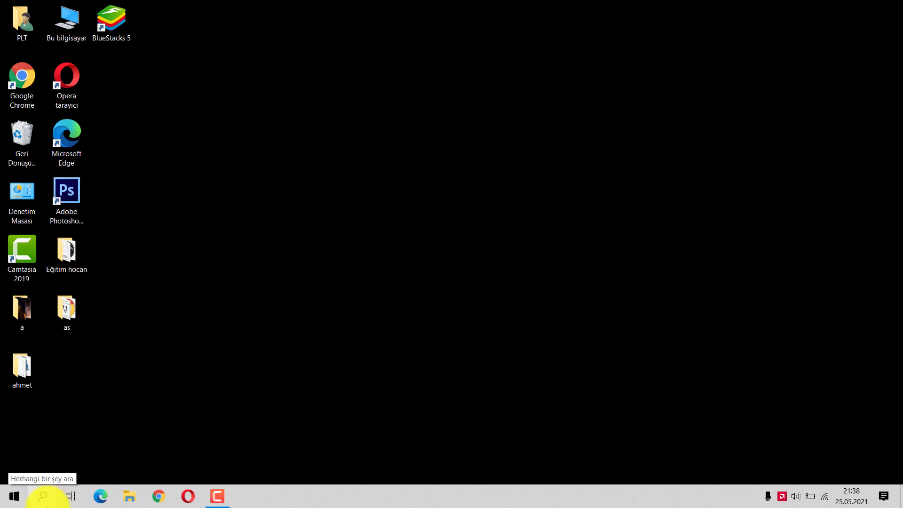
# Bring up the Run (Çalıştır) dialog again through Windows search
pyautogui.click(47, 502)
pyautogui.write('çallı')
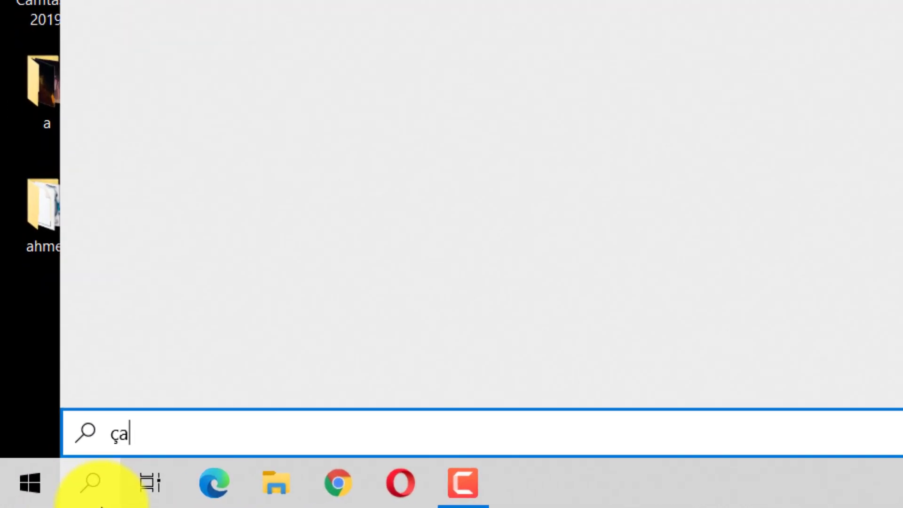
pyautogui.write('ş')
pyautogui.press('BackSpace')
pyautogui.press('BackSpace')
pyautogui.press('BackSpace')
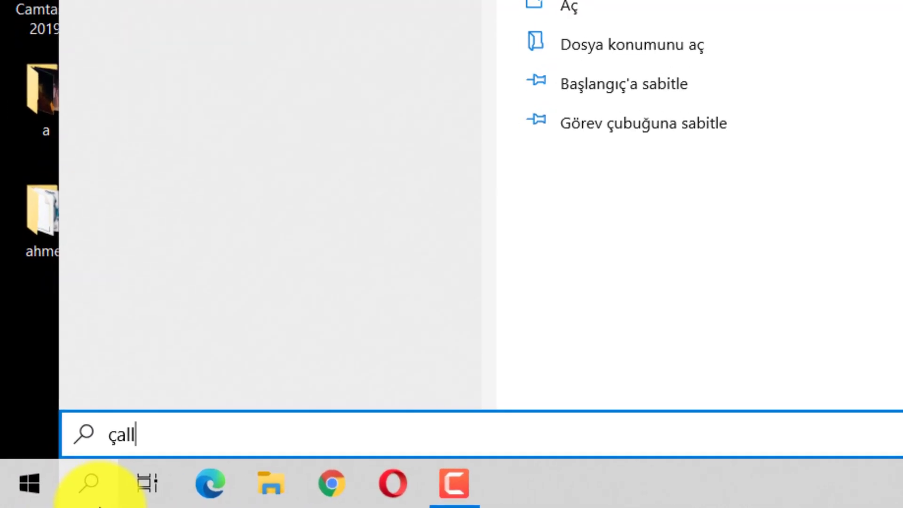
pyautogui.write('ı')
pyautogui.press('Return')
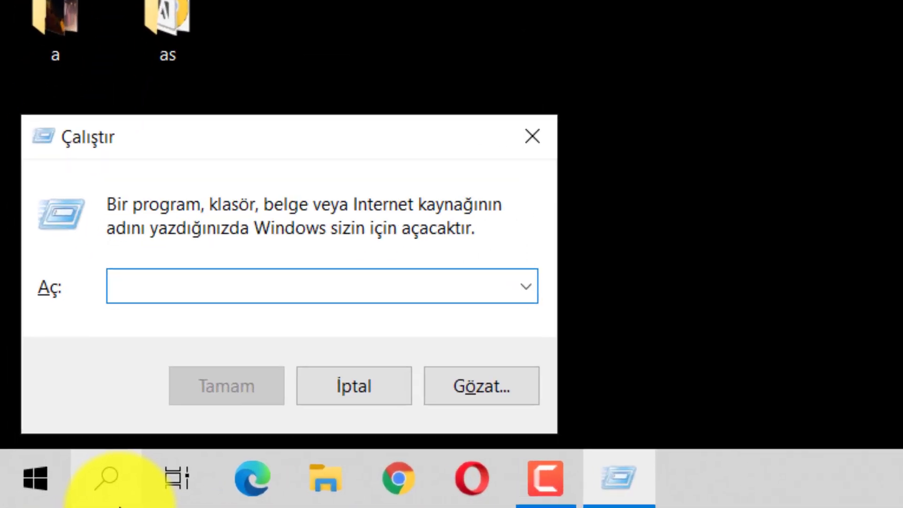
# Run %temp% to open the user profile's AppData Local Temp folder
pyautogui.write('%')
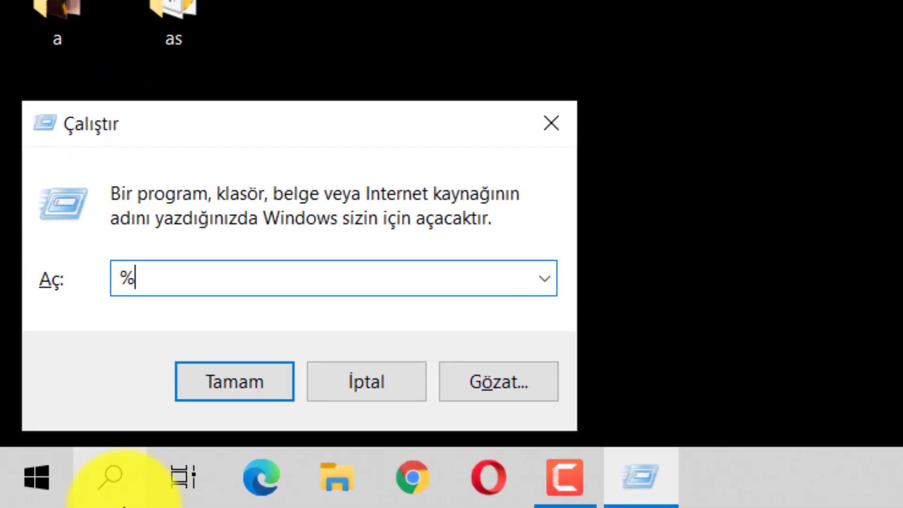
pyautogui.press('BackSpace')
pyautogui.write('%temp')
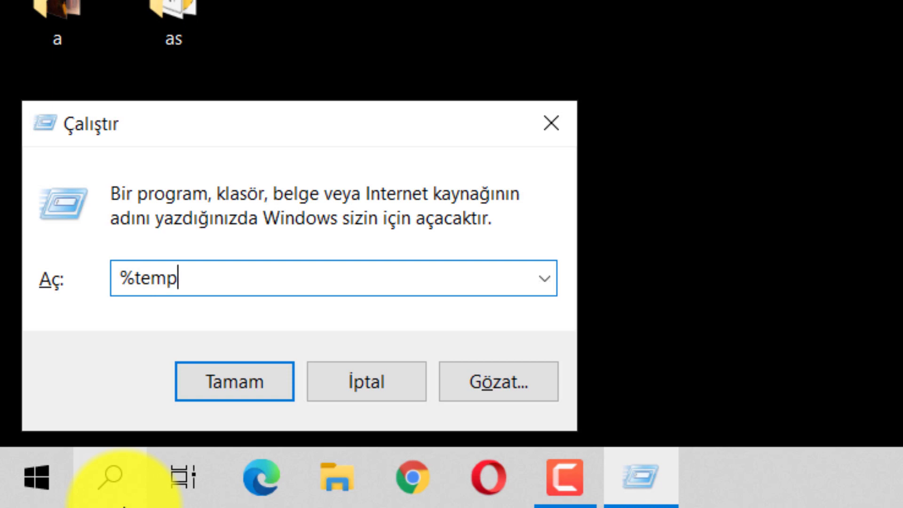
pyautogui.write('%')
pyautogui.press('Return')
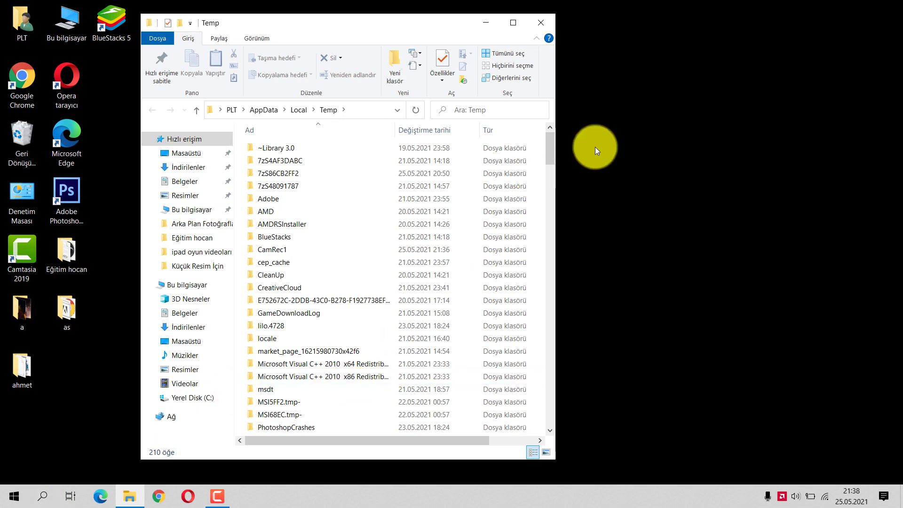
# Delete everything in the user Temp folder, skipping all in-use items and allowing administrator deletion of the protected folder, and close the window
pyautogui.moveTo(554, 148); pyautogui.dragTo(545, 382)
pyautogui.moveTo(546, 433); pyautogui.dragTo(545, 439)
pyautogui.hotkey('ctrl', 'a')
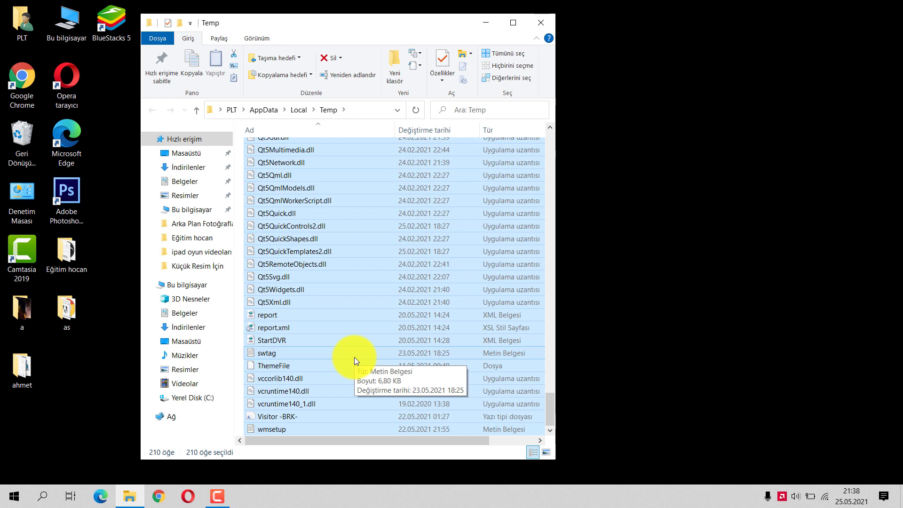
pyautogui.press('Delete')
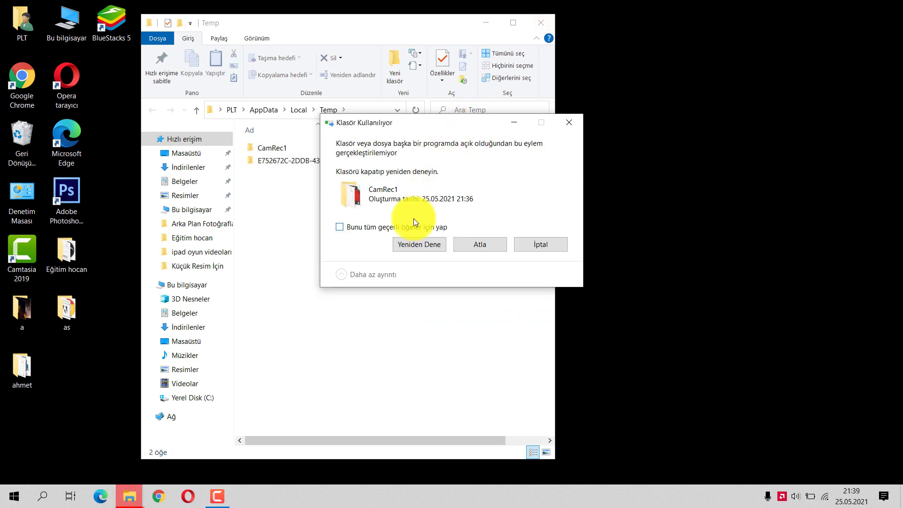
pyautogui.click(407, 229)
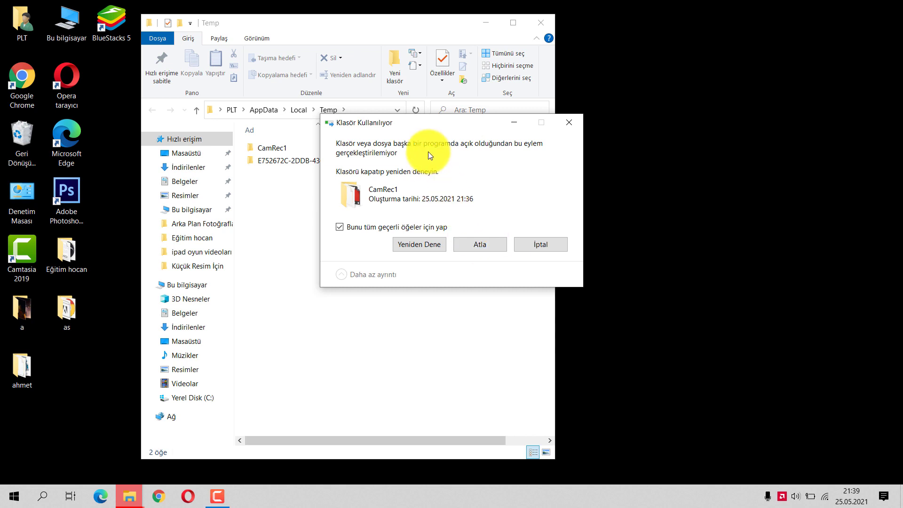
pyautogui.click(483, 244)
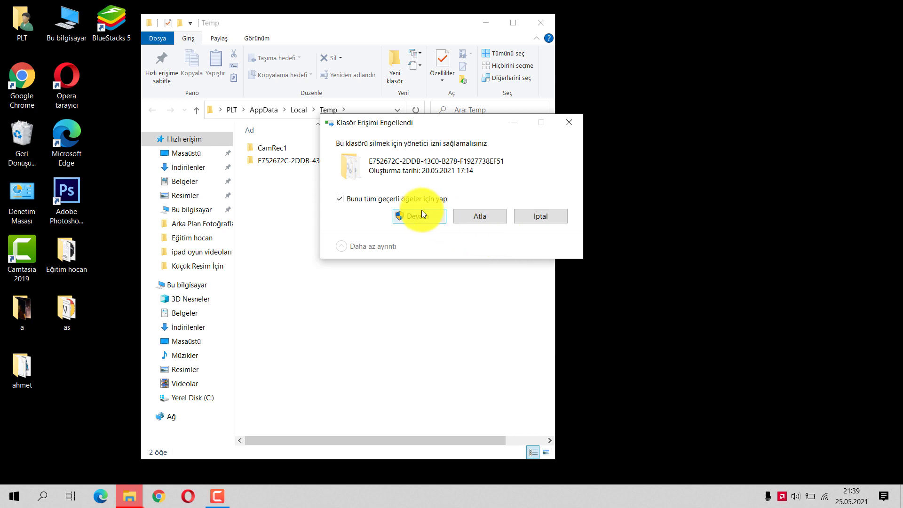
pyautogui.click(419, 216)
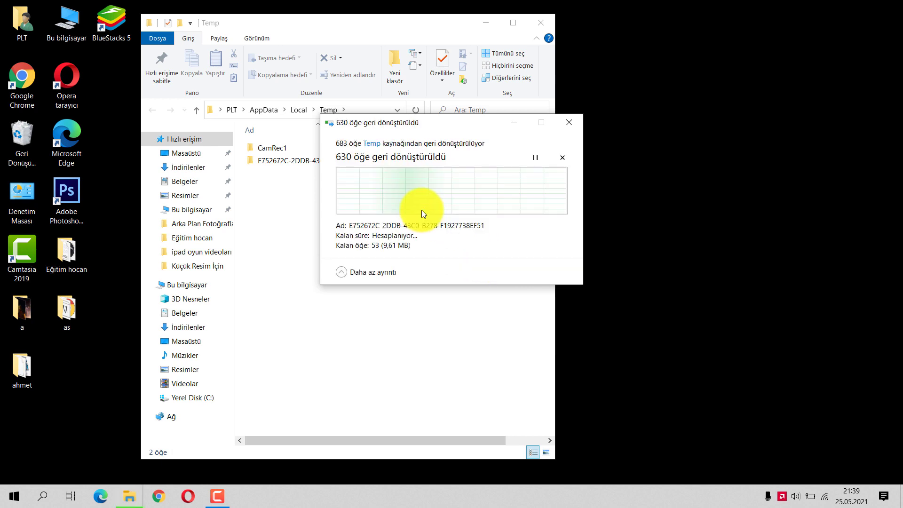
pyautogui.click(546, 18)
# Run prefetch from the Run (Çalıştır) dialog and grant permanent access to open the Prefetch folder
pyautogui.click(39, 501)
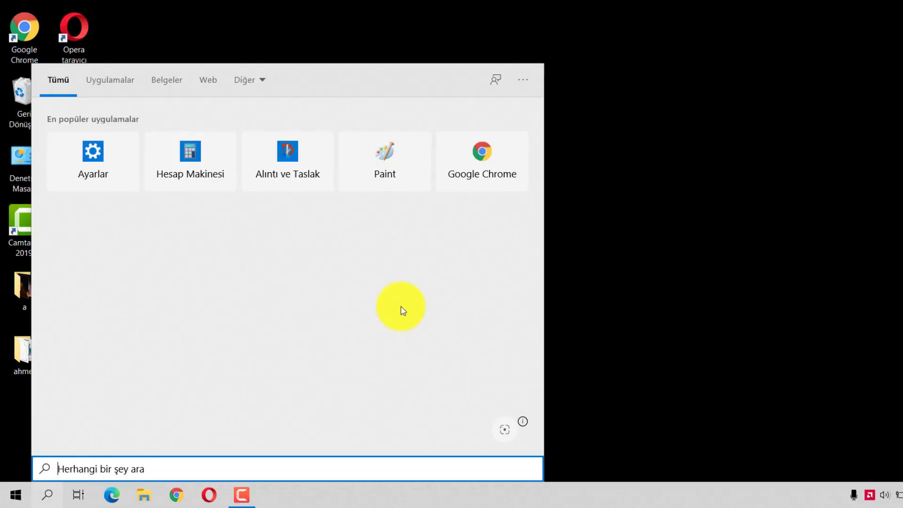
pyautogui.write('çalışt')
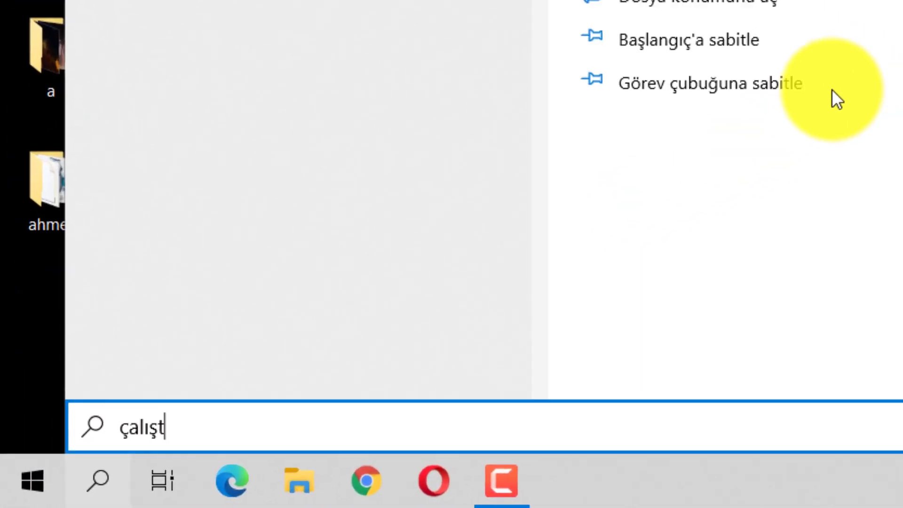
pyautogui.press('Return')
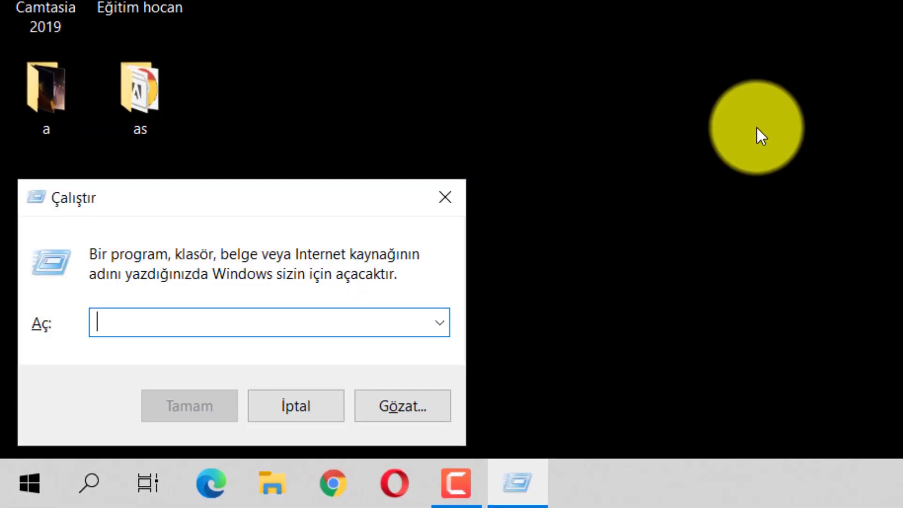
pyautogui.write('prefet')
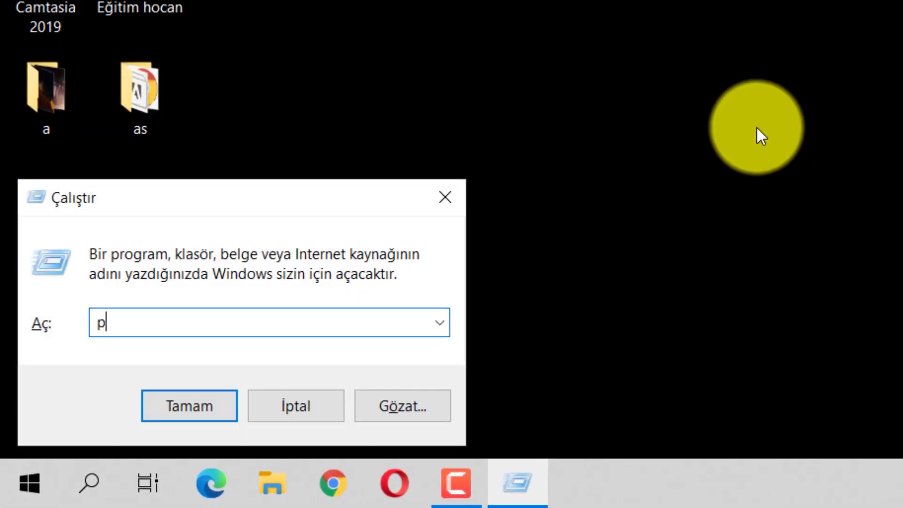
pyautogui.click(439, 322)
pyautogui.write('ch')
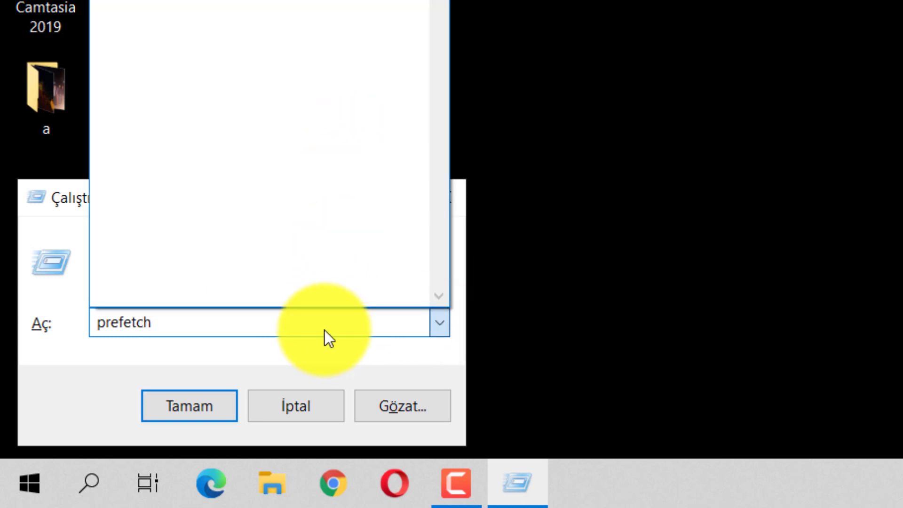
pyautogui.click(325, 330)
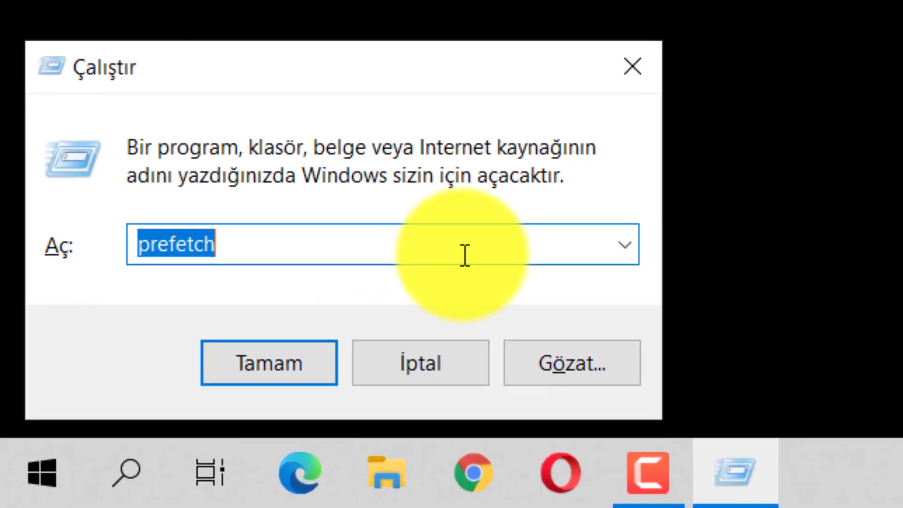
pyautogui.click(328, 331)
pyautogui.doubleClick(466, 256)
pyautogui.press('Return')
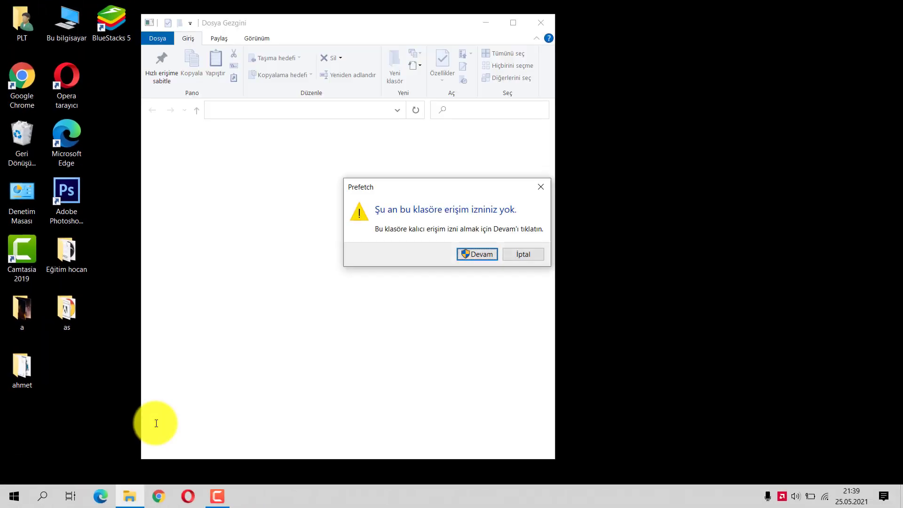
pyautogui.click(466, 253)
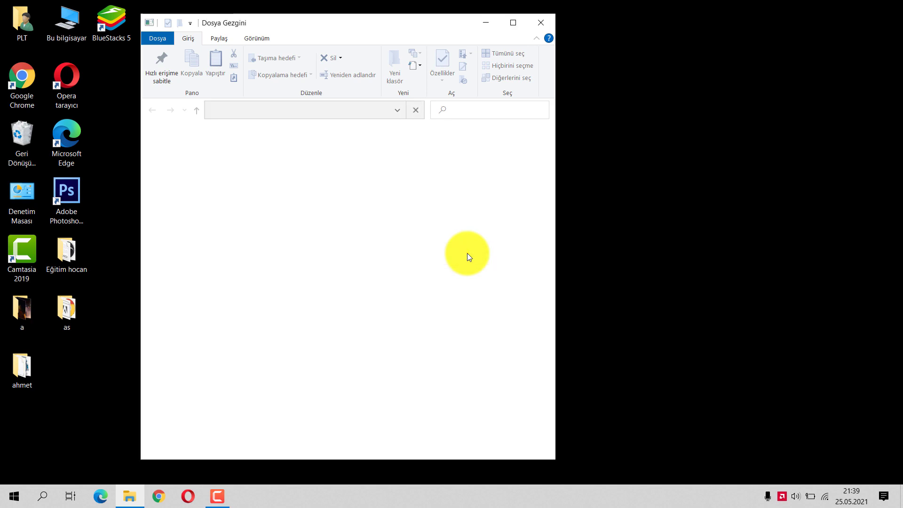
# Delete all items in the Prefetch folder, skipping every file in use, and close the window
pyautogui.hotkey('ctrl', 'a')
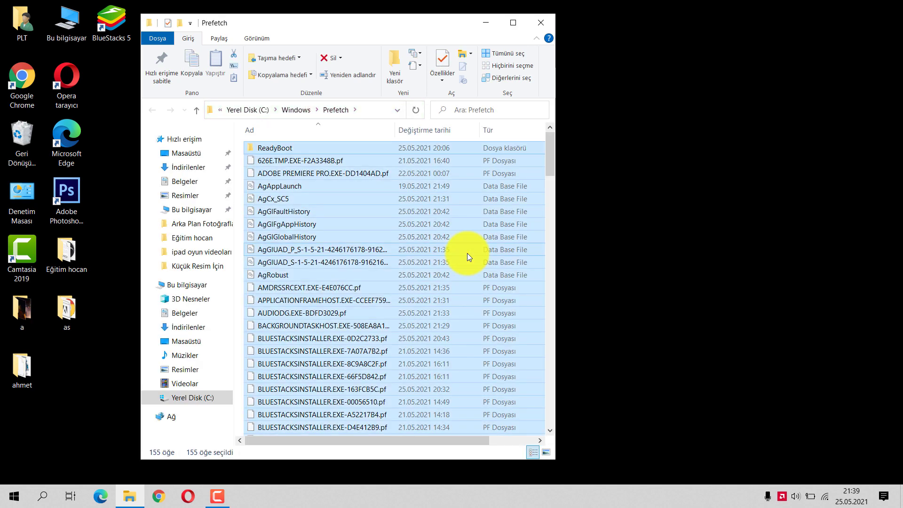
pyautogui.press('Delete')
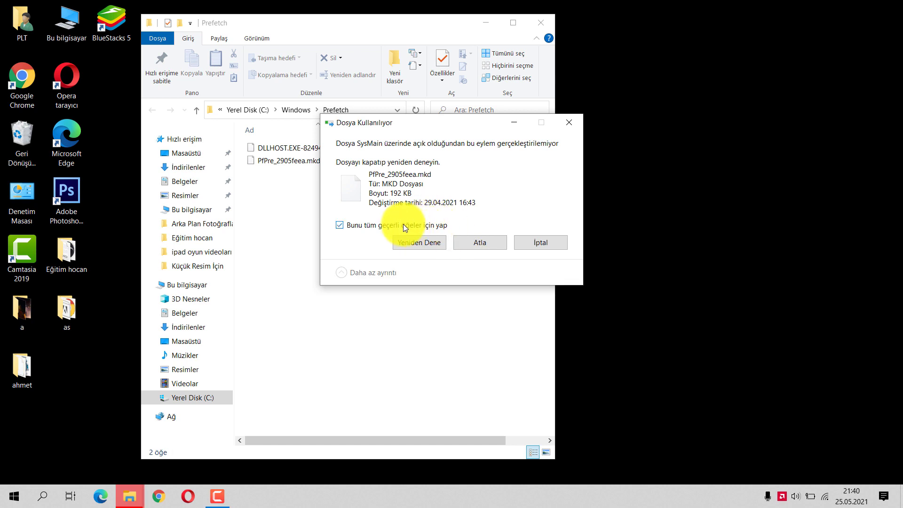
pyautogui.click(489, 239)
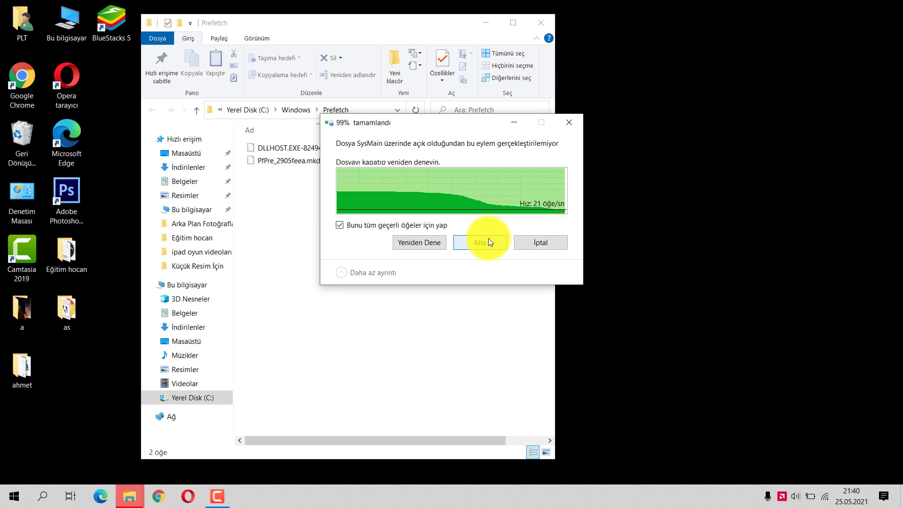
pyautogui.click(540, 27)
# Empty the Recycle Bin, permanently deleting all the items in it
pyautogui.rightClick(29, 132)
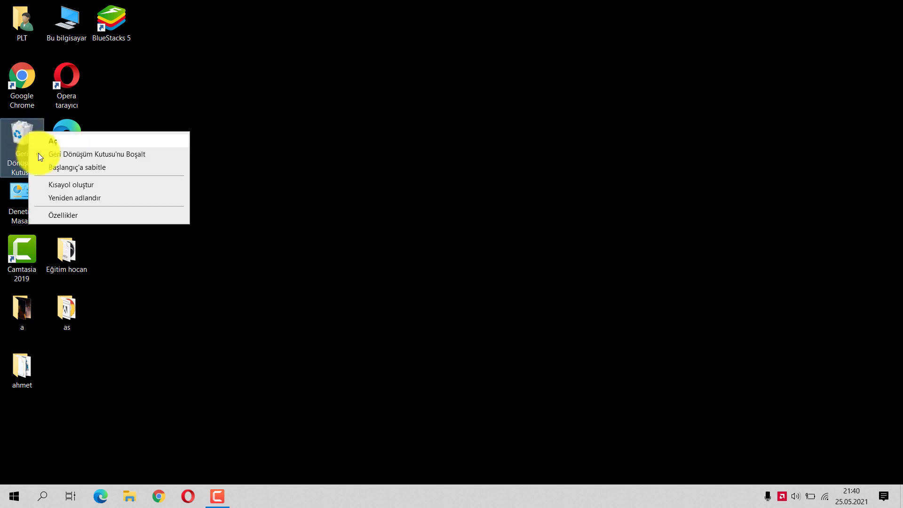
pyautogui.click(38, 154)
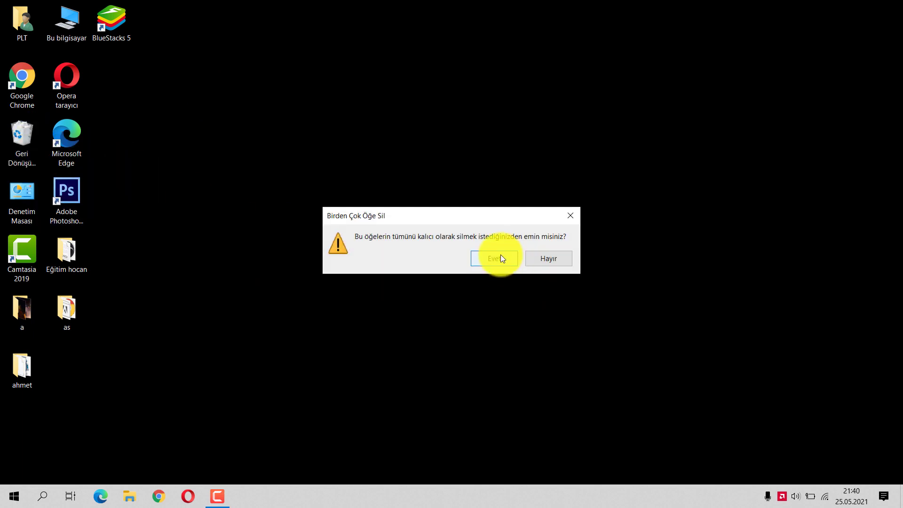
pyautogui.click(495, 258)
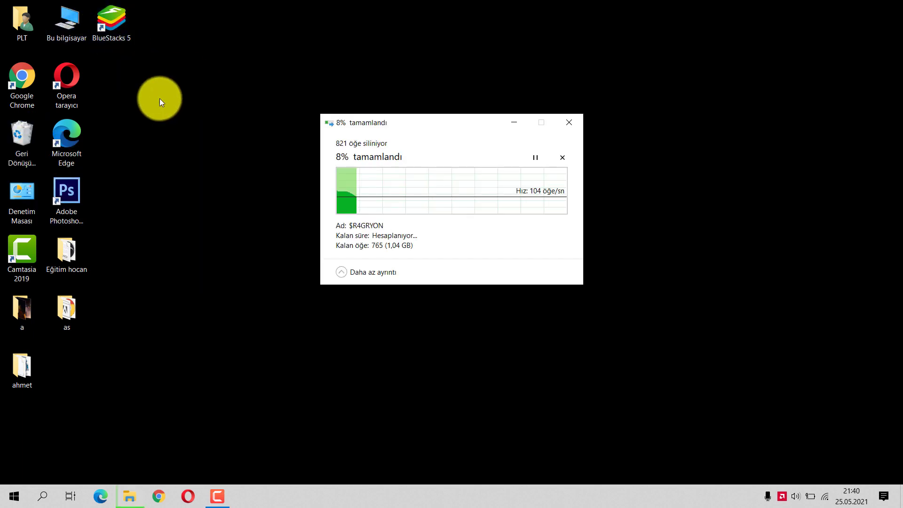
# Allow administrator deletion of the protected files in the Recycle Bin, applying it to all remaining items
pyautogui.click(706, 21)
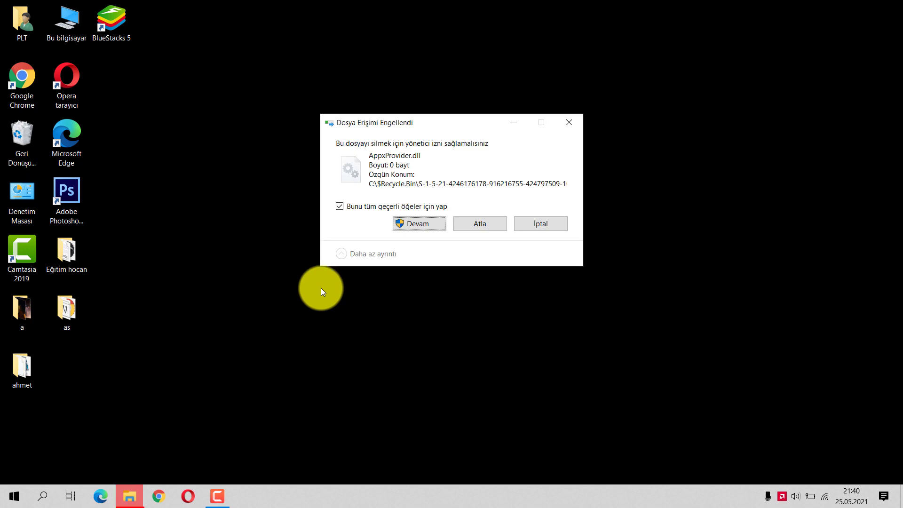
pyautogui.click(435, 224)
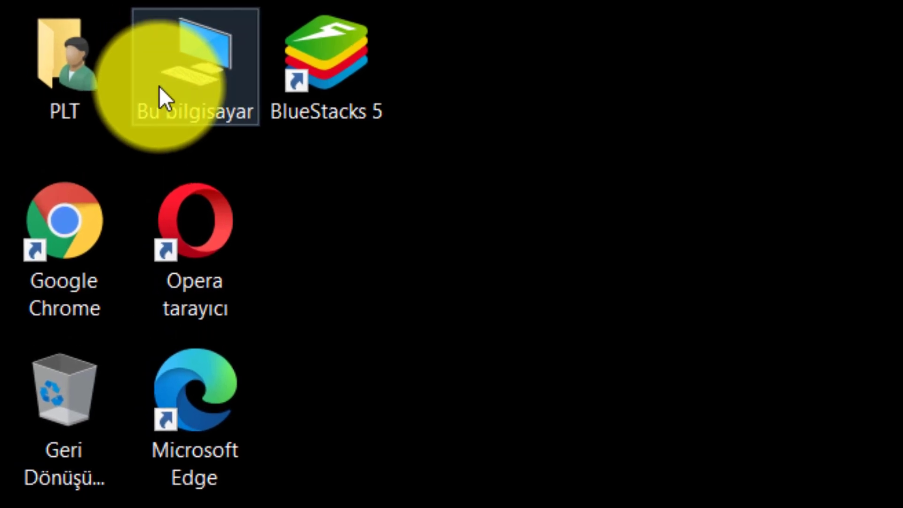
# Open the properties of local disk C: from This PC (Bu bilgisayar)
pyautogui.doubleClick(159, 86)
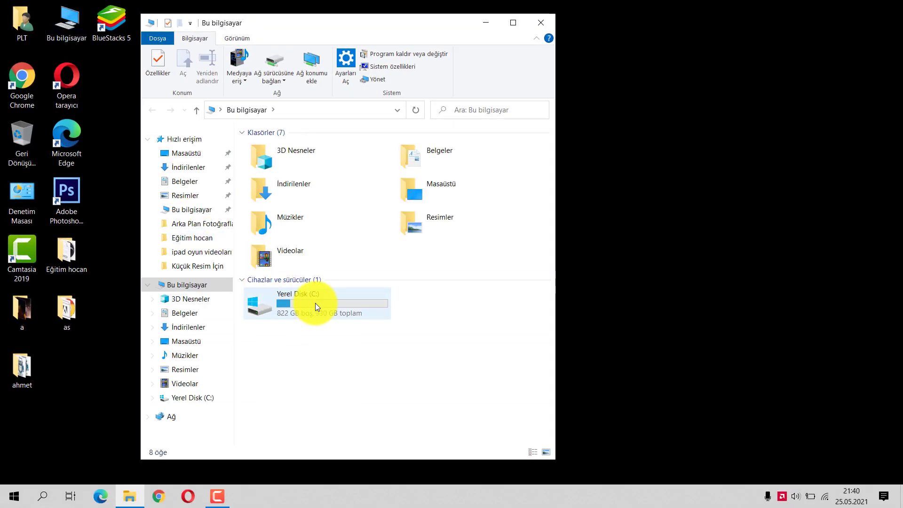
pyautogui.click(315, 305)
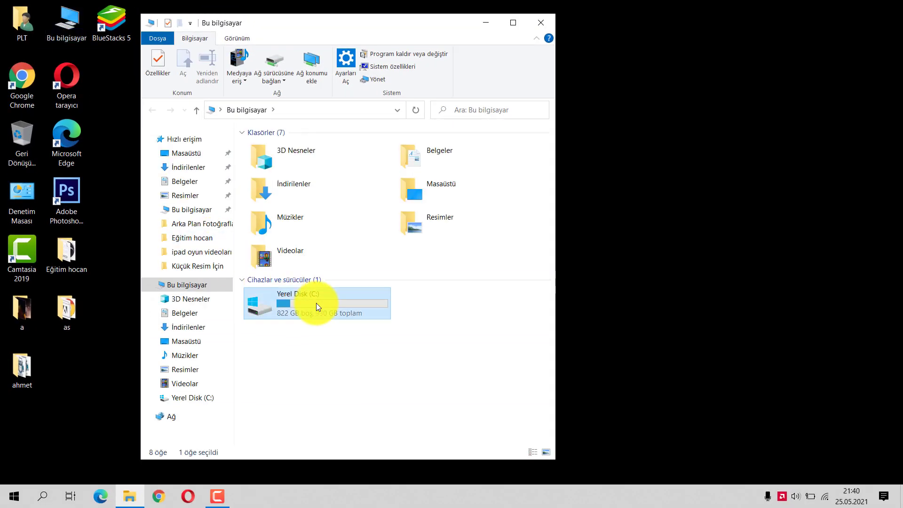
pyautogui.rightClick(317, 304)
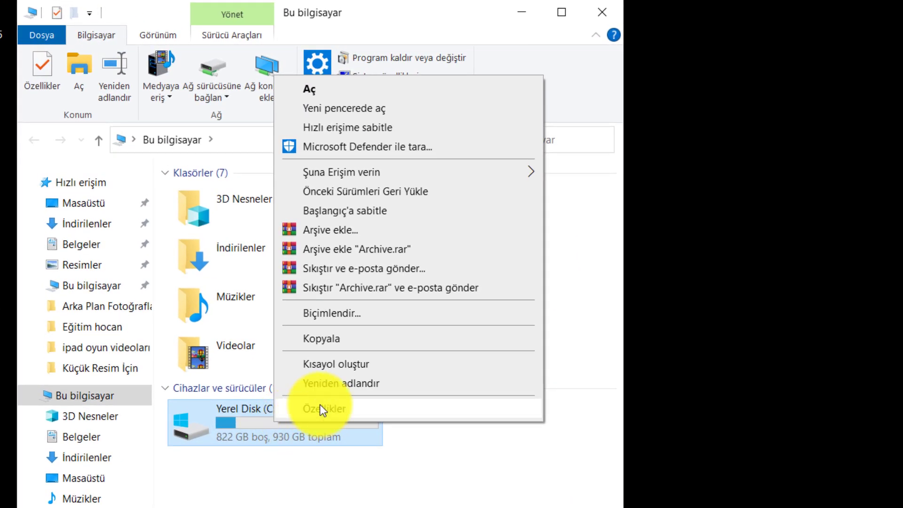
pyautogui.click(320, 405)
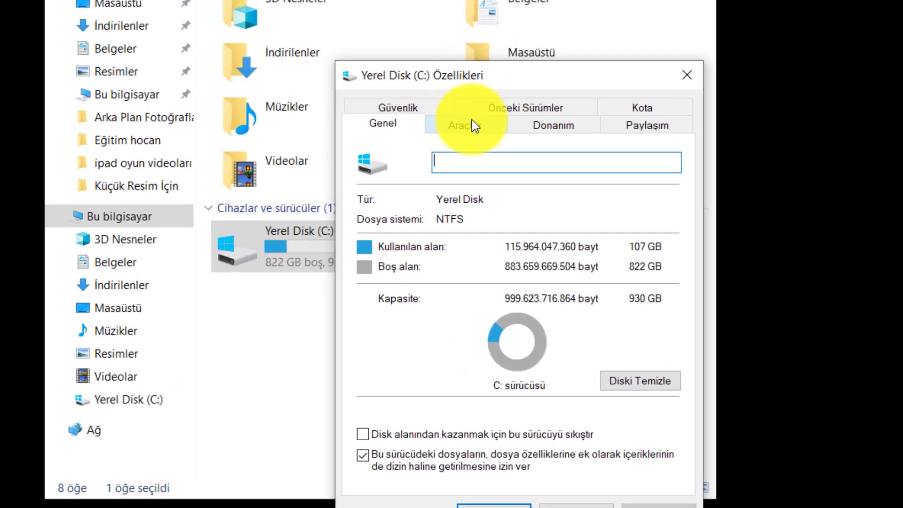
# Start optimizing drive C: with the drive optimization tool and minimize its window while it runs
pyautogui.click(422, 198)
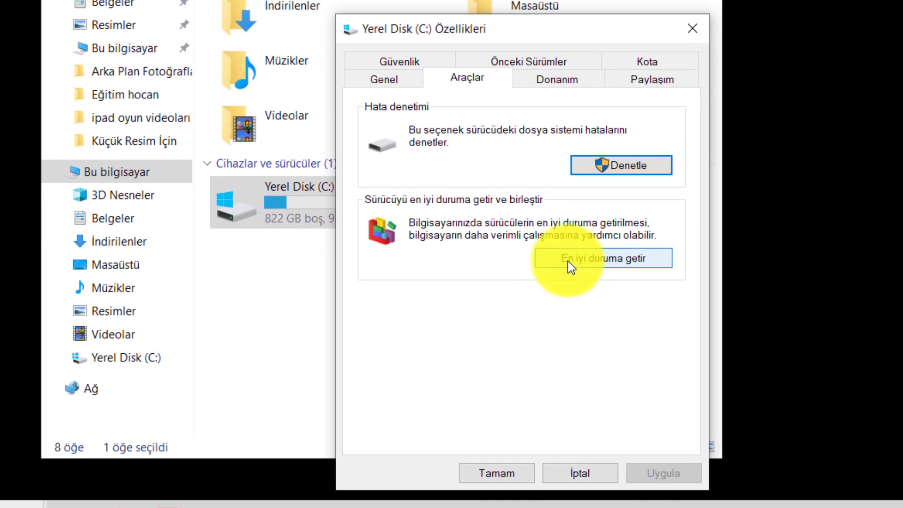
pyautogui.click(569, 254)
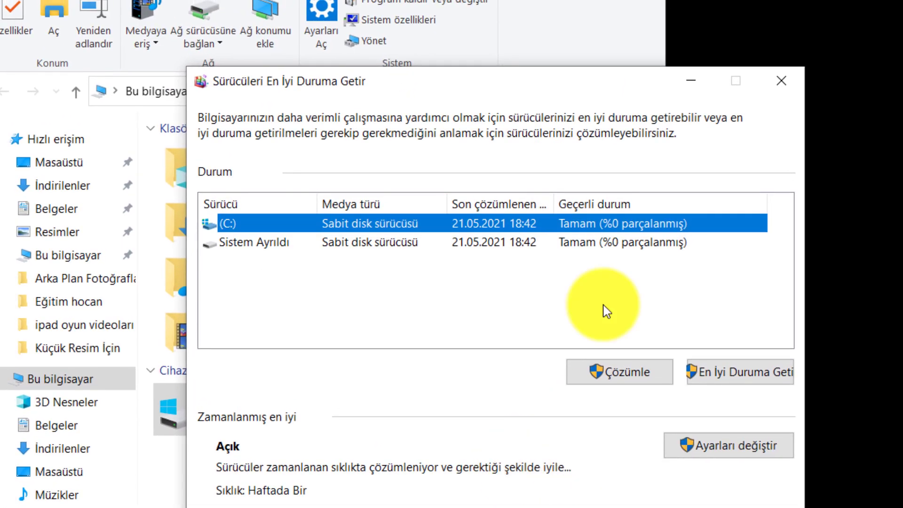
pyautogui.click(726, 375)
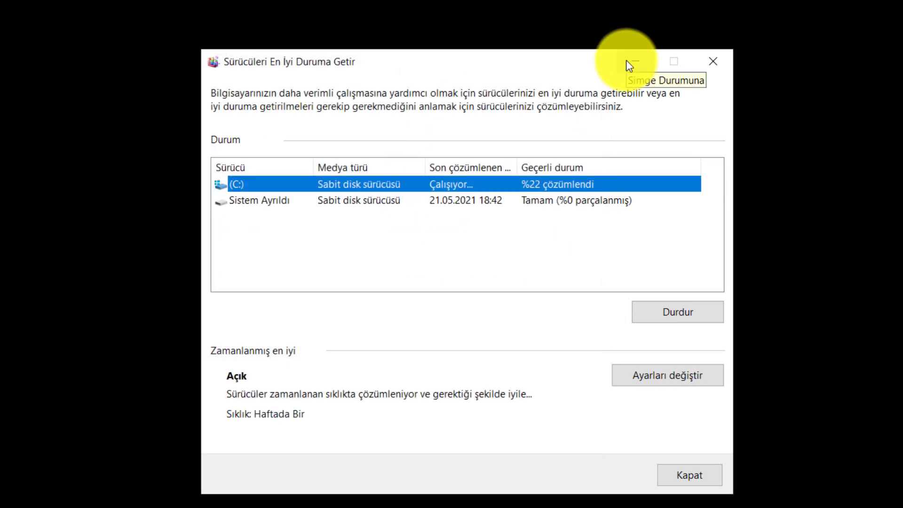
pyautogui.click(632, 62)
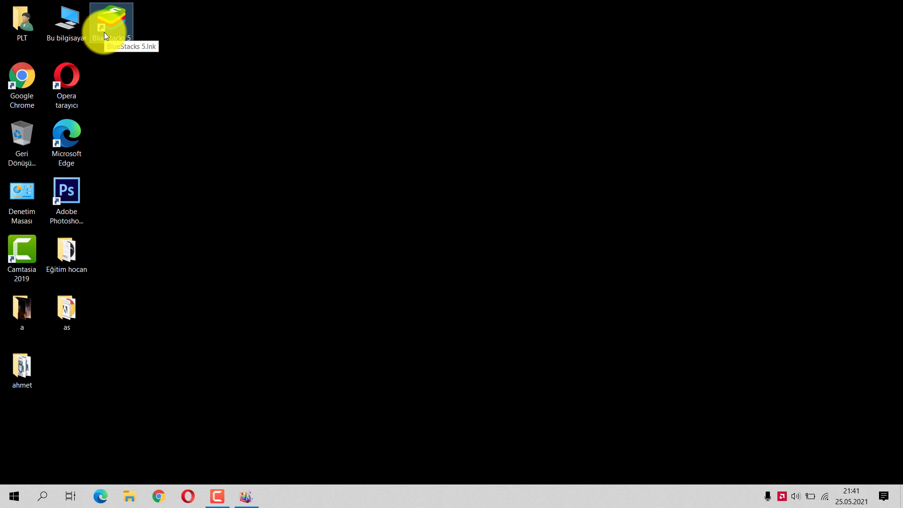
# Launch BlueStacks 5, reposition its window on the desktop, and open its settings
pyautogui.doubleClick(103, 33)
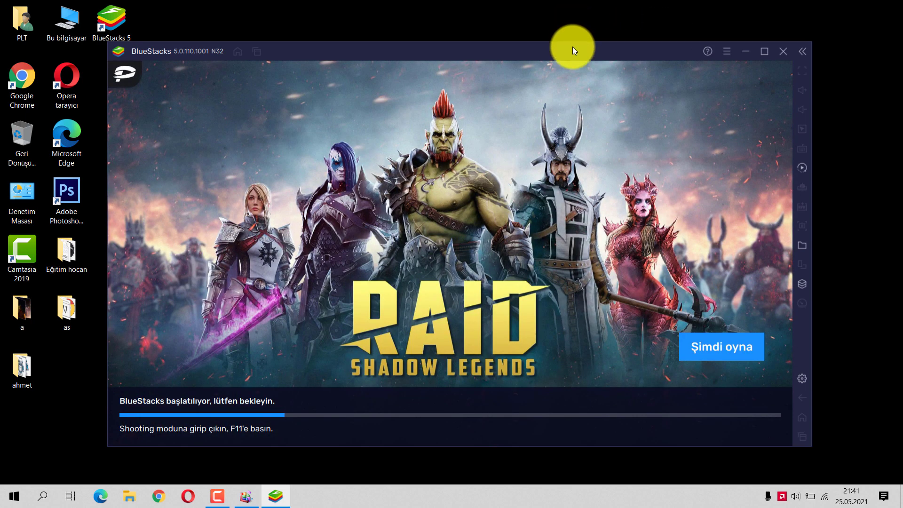
pyautogui.moveTo(572, 47); pyautogui.dragTo(547, 28)
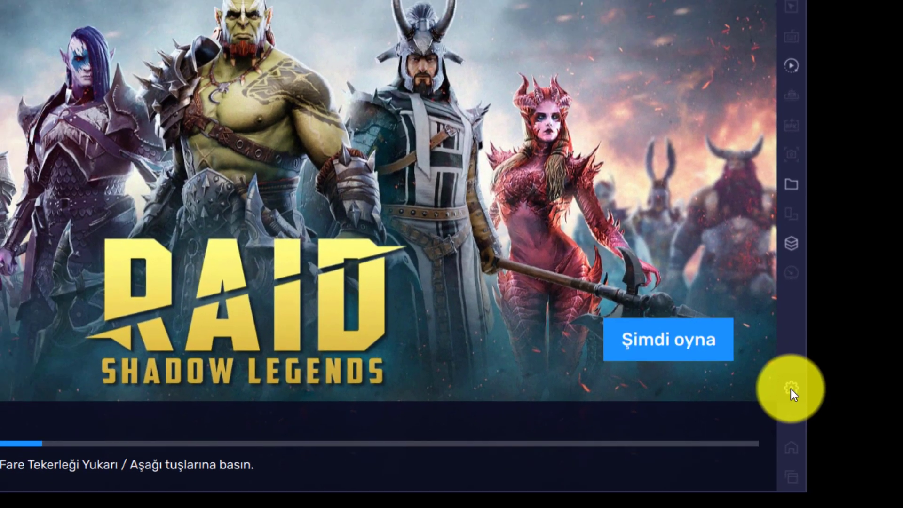
pyautogui.click(801, 410)
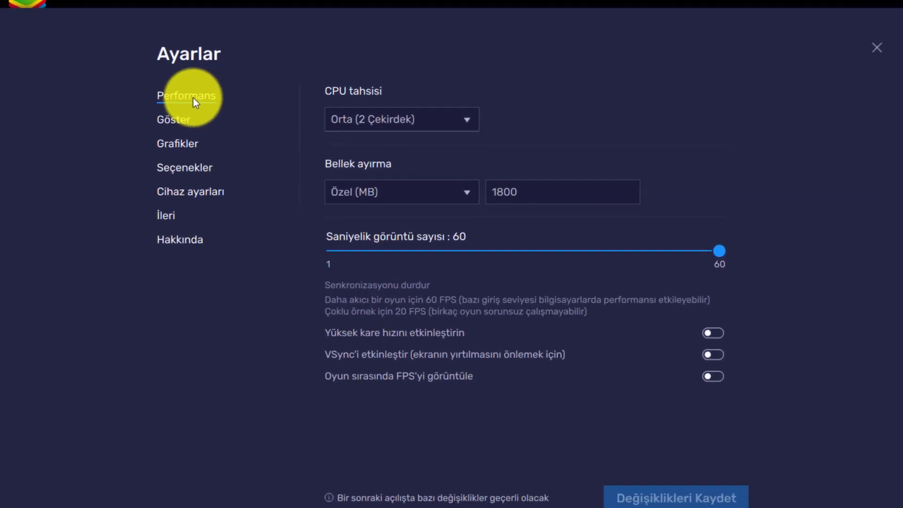
# Try the Yüksek (4 Çekirdek) CPU allocation and return it to Orta (2 Çekirdek)
pyautogui.click(391, 117)
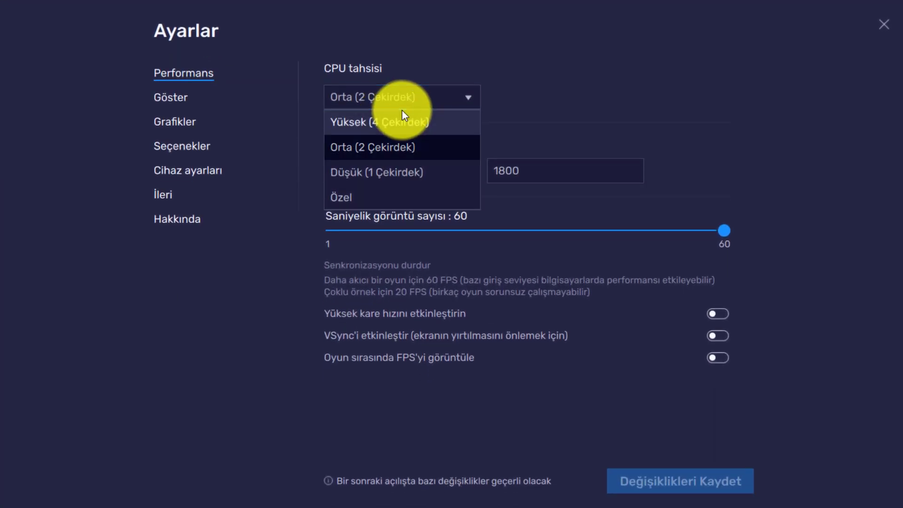
pyautogui.click(383, 91)
pyautogui.click(382, 92)
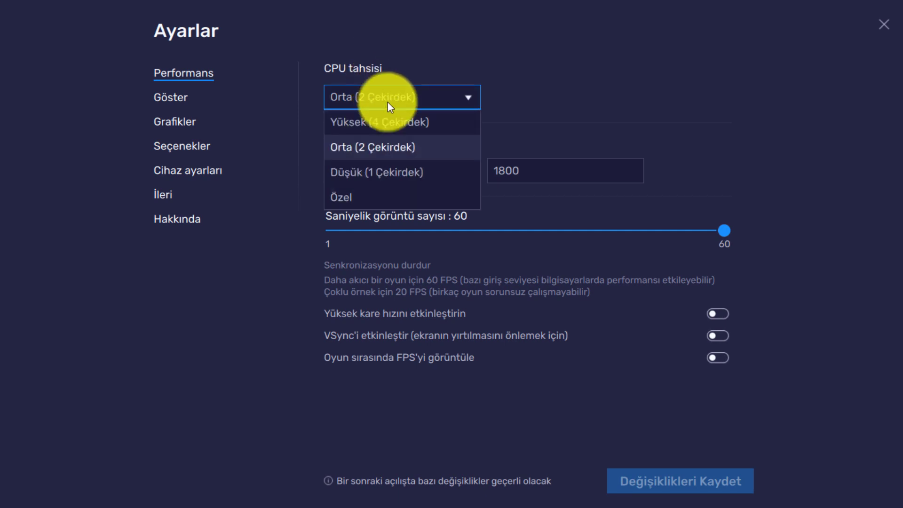
pyautogui.click(391, 118)
pyautogui.click(406, 96)
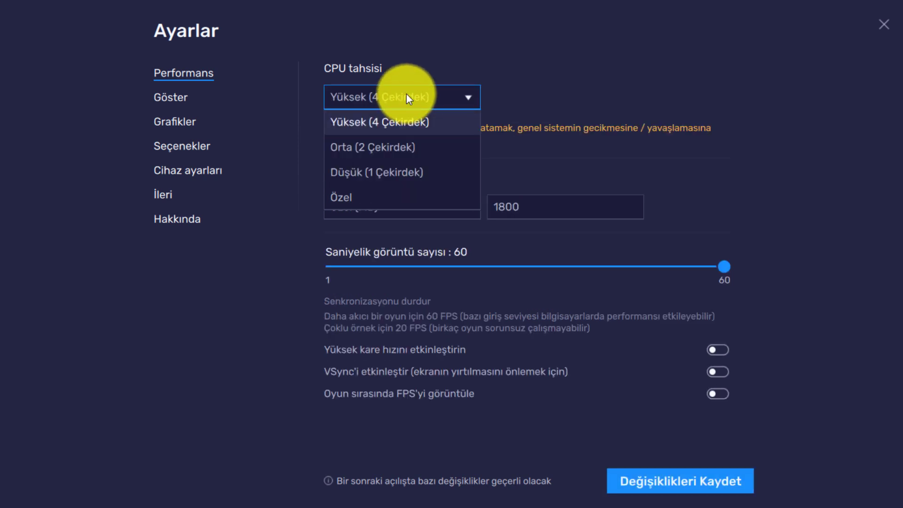
pyautogui.click(400, 151)
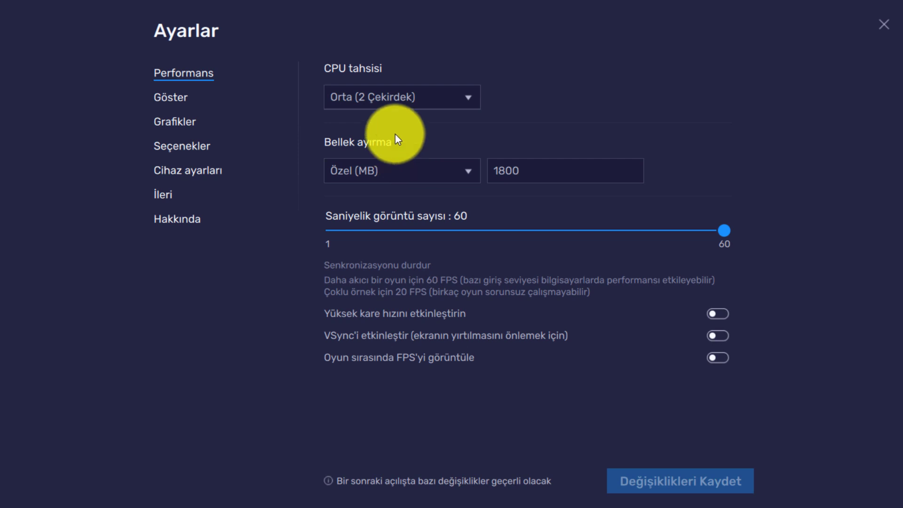
# Set the BlueStacks memory allocation (Bellek ayırma) to Yüksek (4 GB), trying Orta (2 GB) first
pyautogui.click(399, 163)
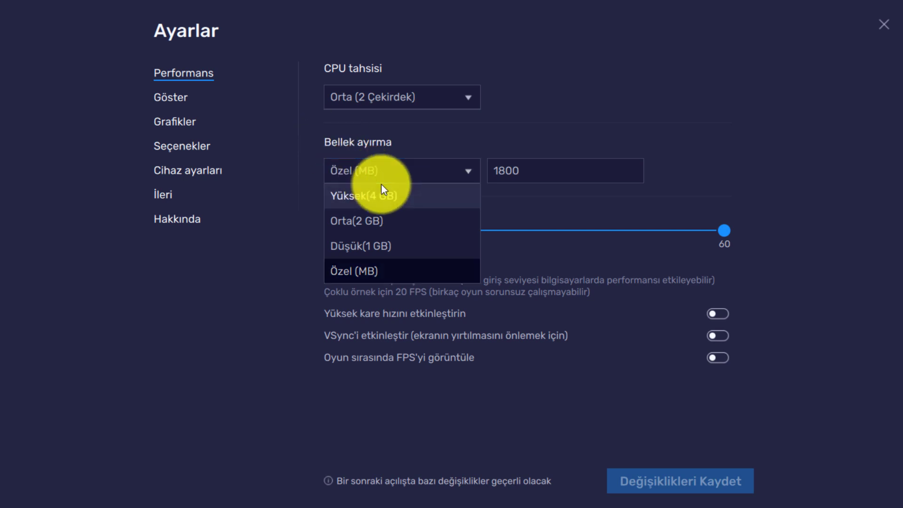
pyautogui.click(400, 220)
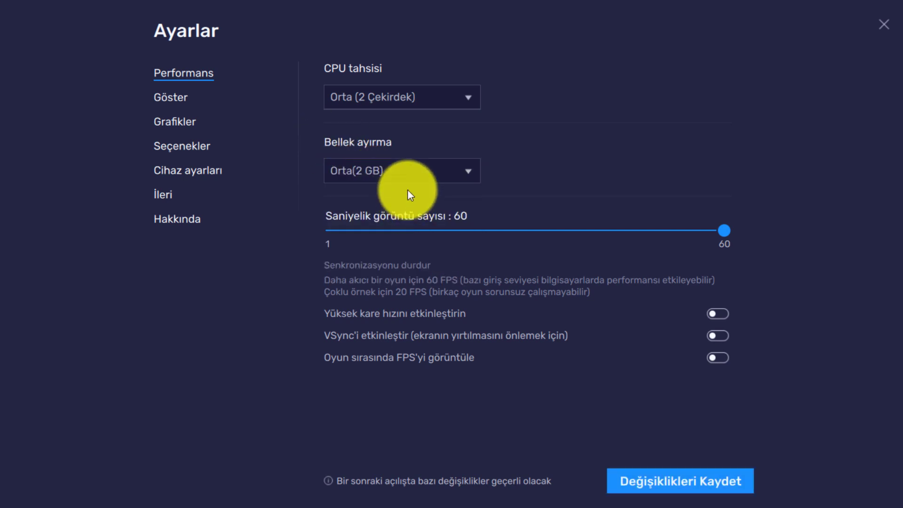
pyautogui.click(411, 170)
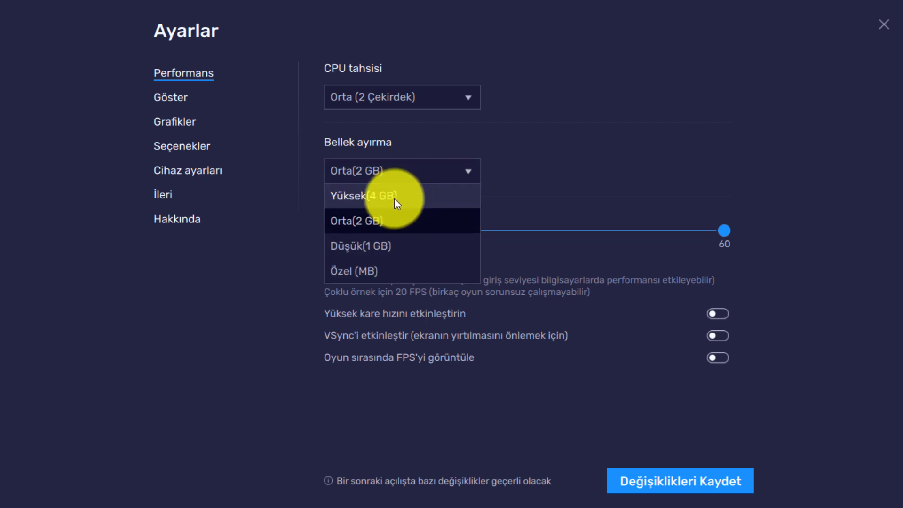
pyautogui.click(394, 199)
pyautogui.click(397, 165)
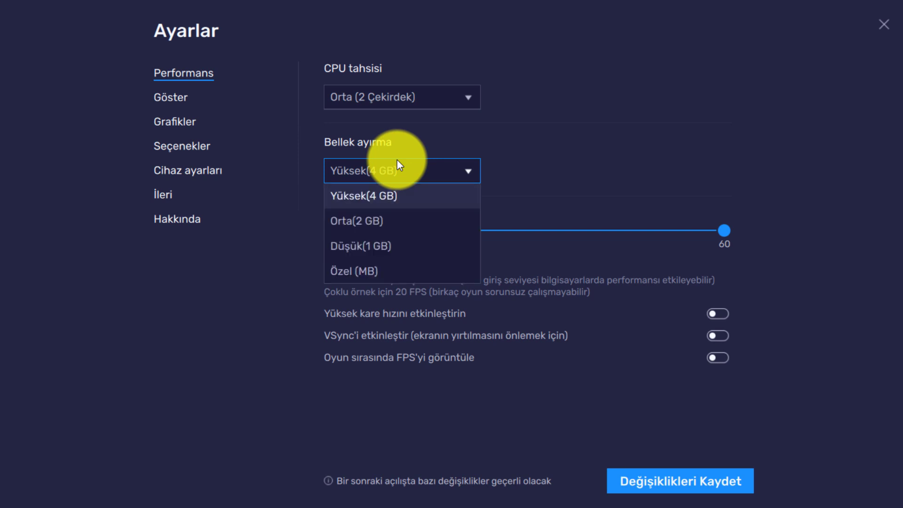
pyautogui.click(397, 195)
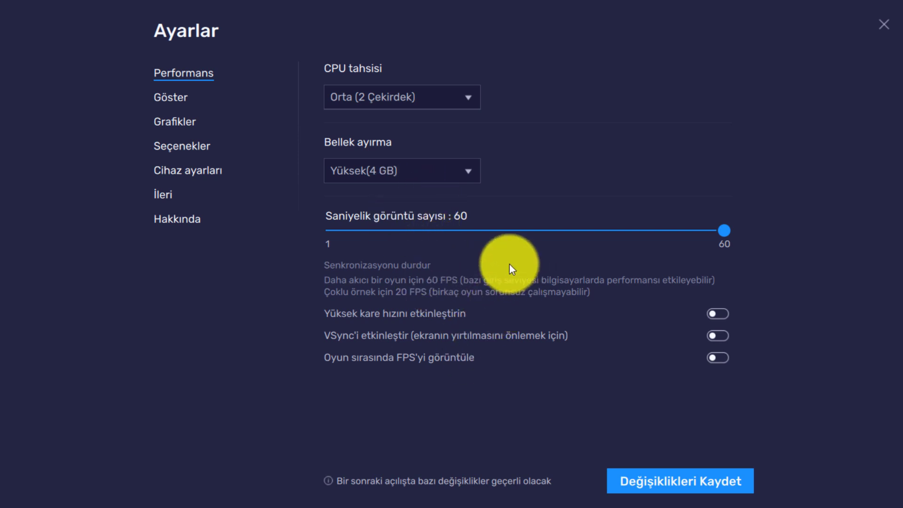
# Save the performance changes without discarding them and restart BlueStacks immediately
pyautogui.click(164, 97)
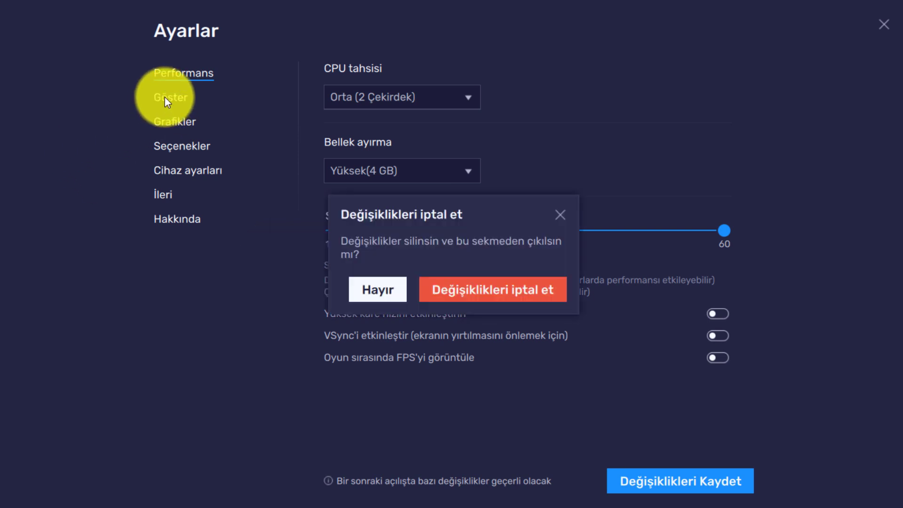
pyautogui.click(501, 287)
pyautogui.click(684, 489)
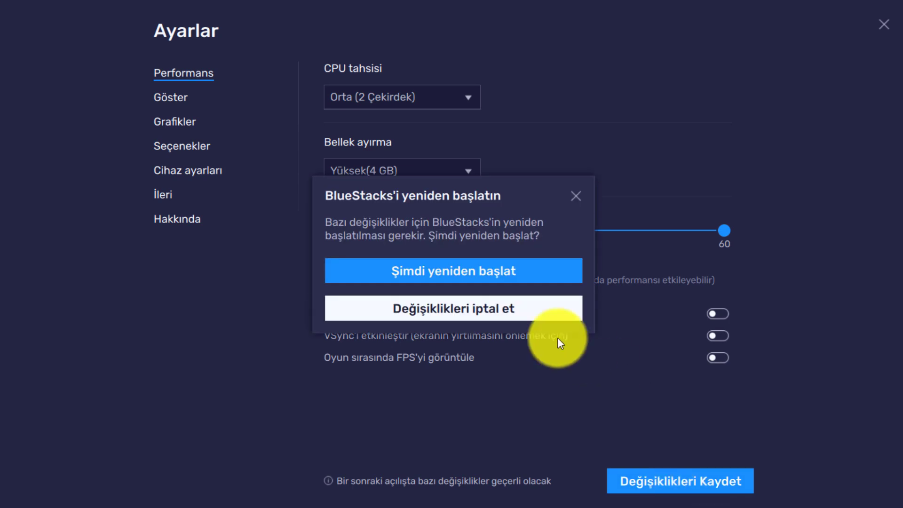
pyautogui.click(476, 271)
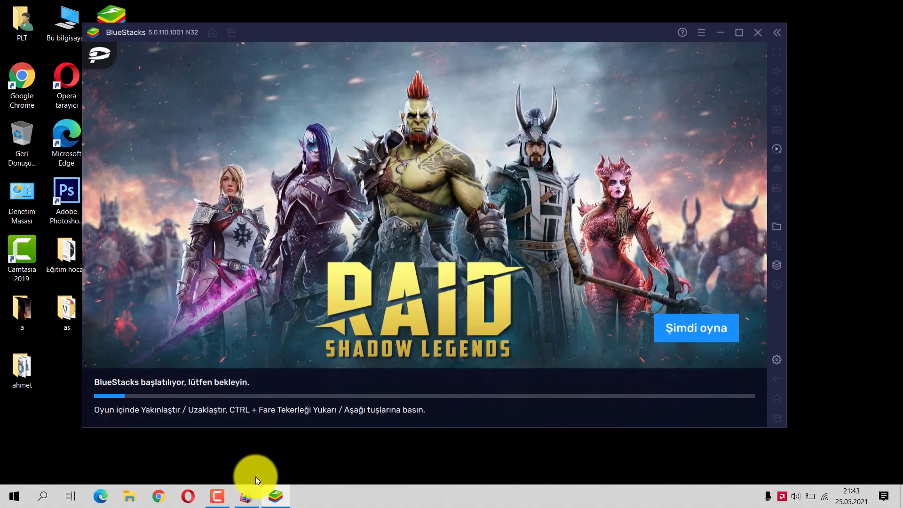
# Restore and close the drive optimization window, and open the display (Göster) settings in BlueStacks
pyautogui.click(245, 495)
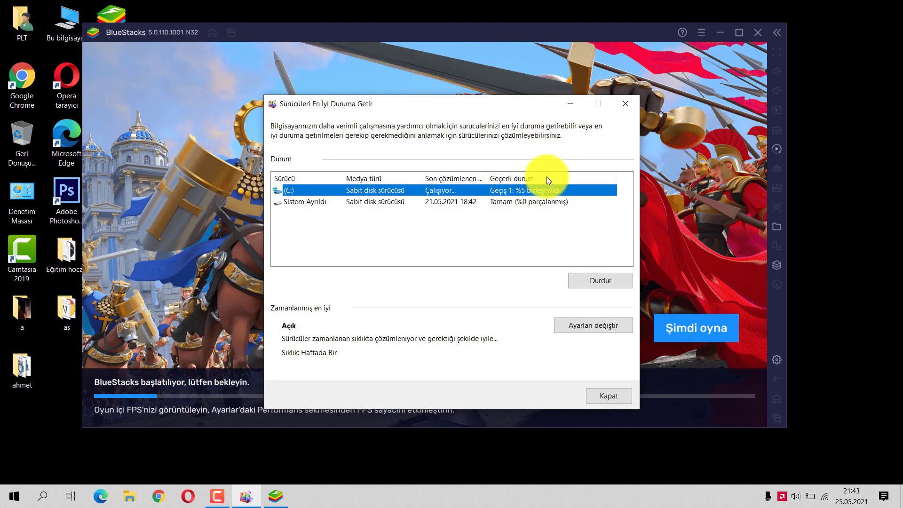
pyautogui.click(627, 107)
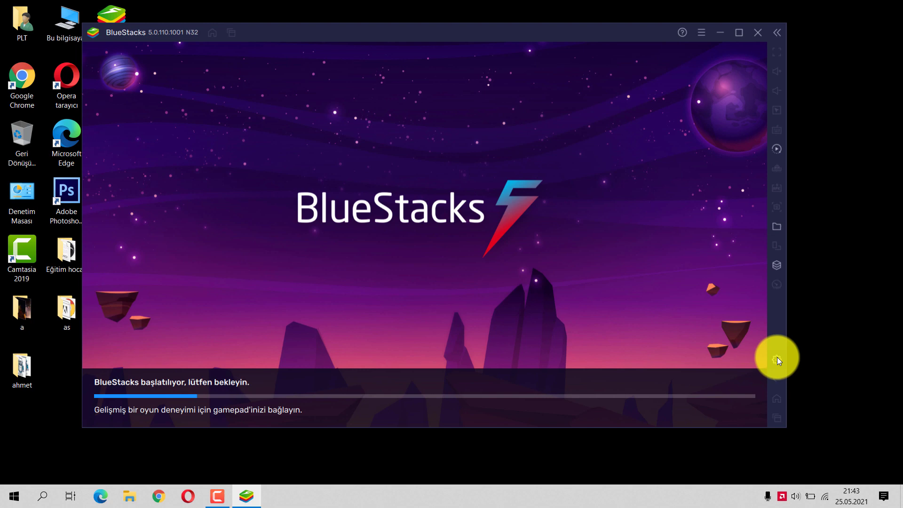
pyautogui.click(777, 359)
pyautogui.click(215, 105)
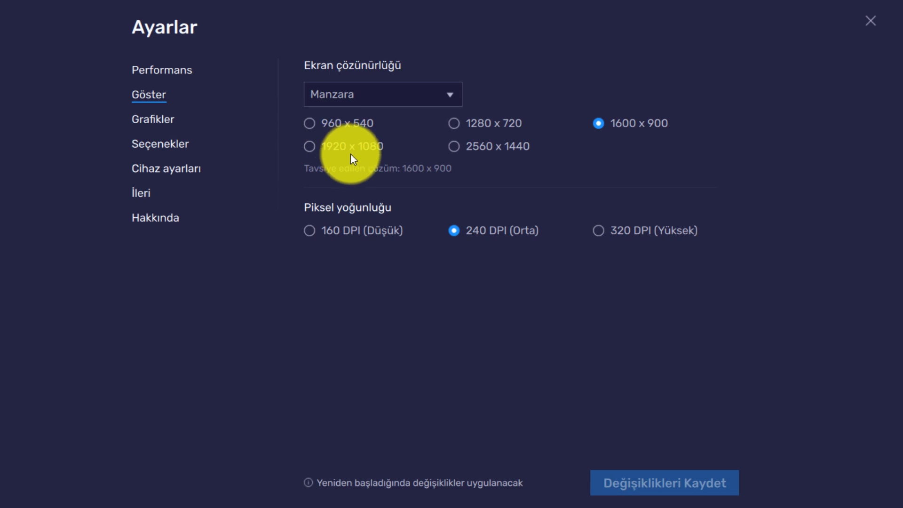
# Select the 960 x 540 screen resolution and decline to discard the unsaved change
pyautogui.click(353, 122)
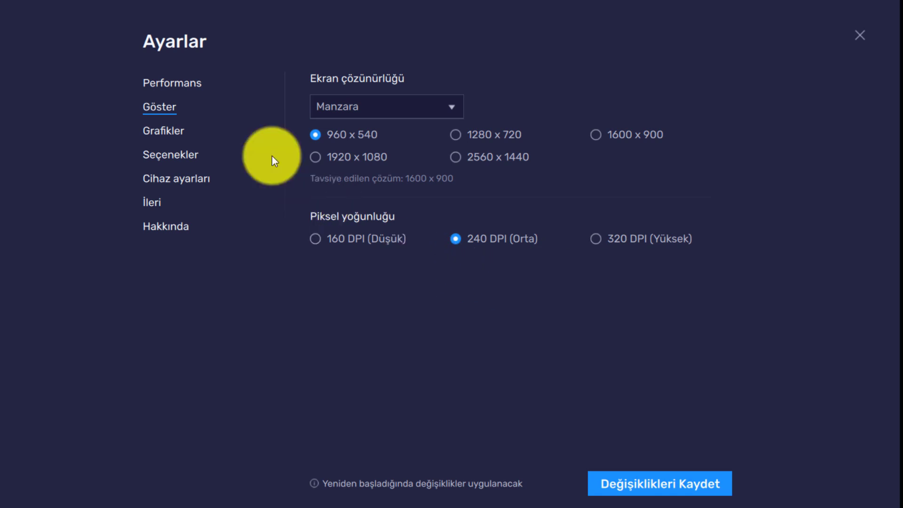
pyautogui.click(160, 126)
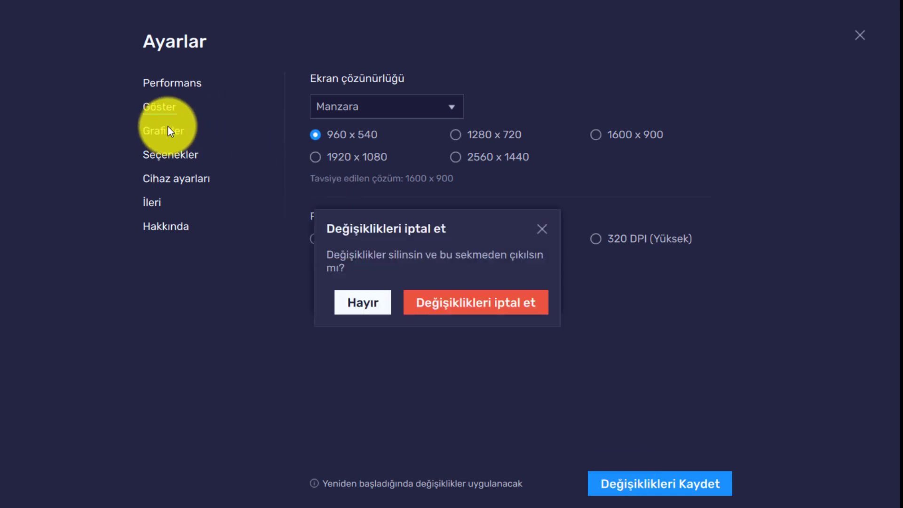
pyautogui.click(544, 220)
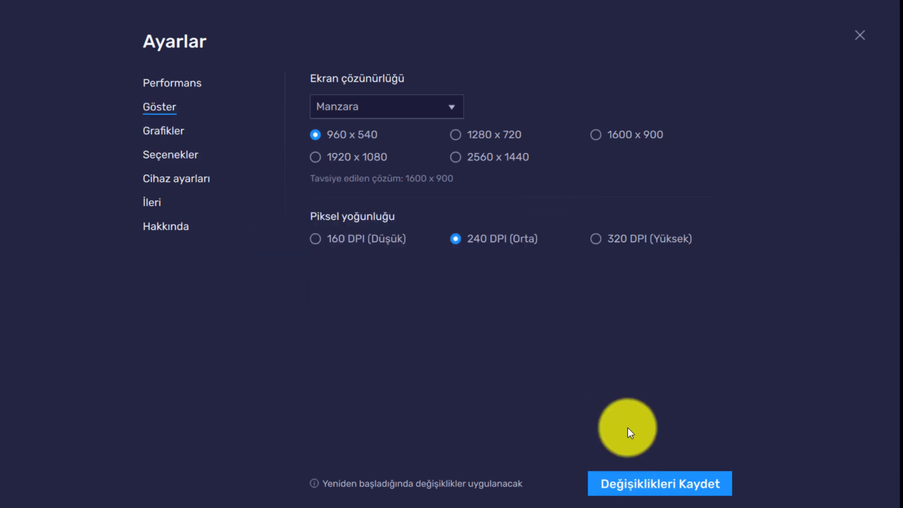
pyautogui.click(169, 131)
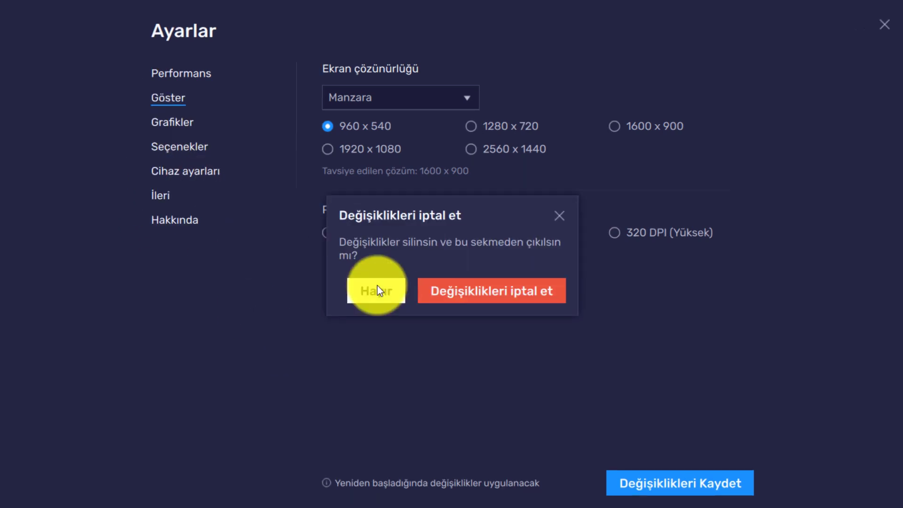
pyautogui.click(377, 286)
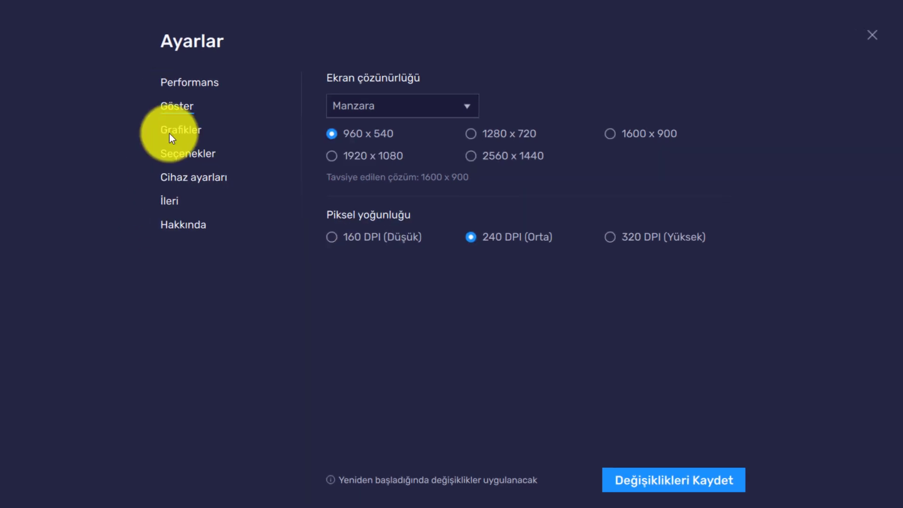
# Discard the unsaved display change and examine the interface renderer (Arayüz oluşturucu) options in the graphics settings
pyautogui.click(168, 134)
pyautogui.click(511, 311)
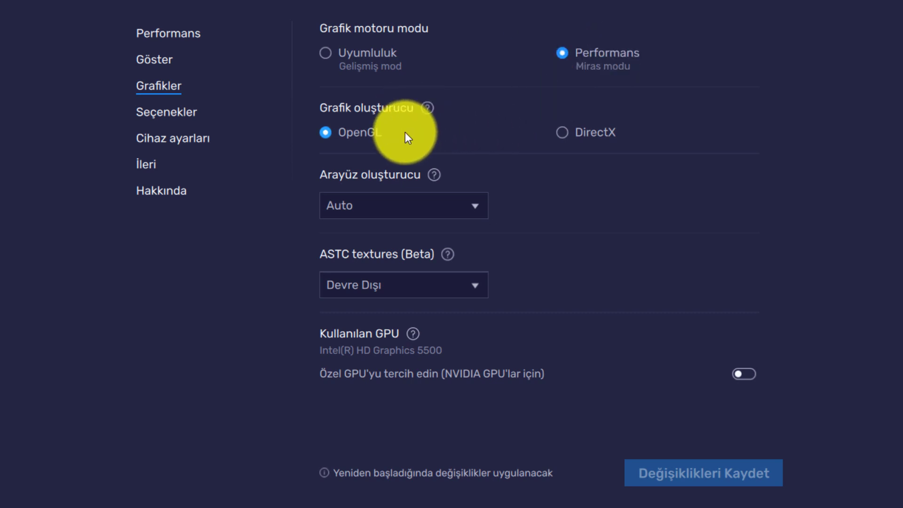
pyautogui.click(381, 204)
pyautogui.click(382, 203)
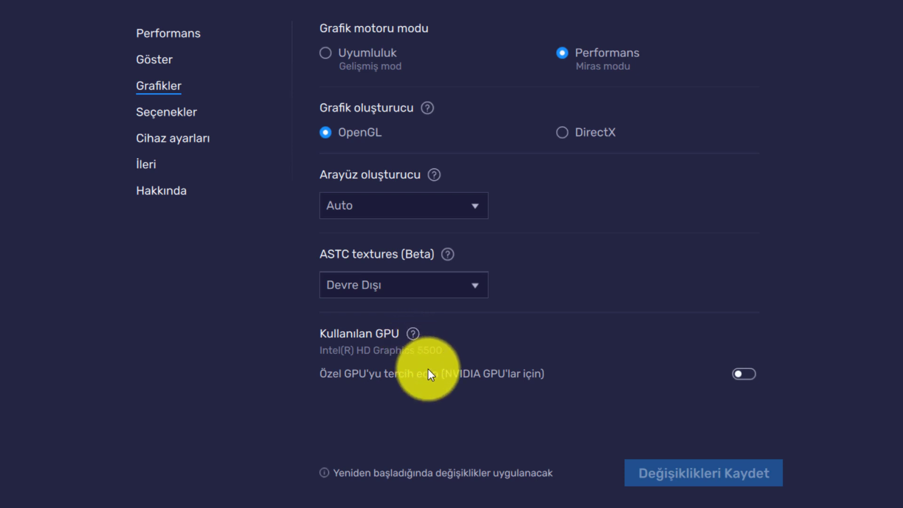
# Turn on the dedicated GPU preference for NVIDIA GPUs in the graphics settings and switch it back off
pyautogui.click(741, 374)
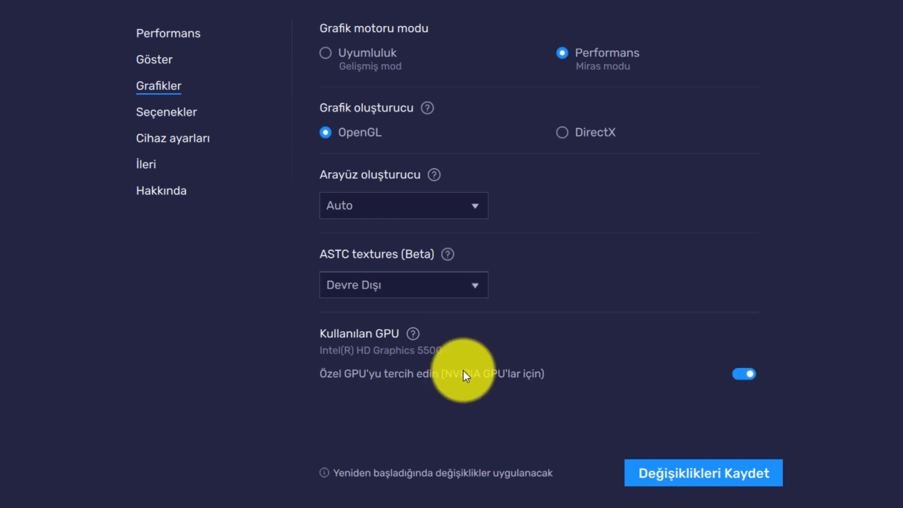
pyautogui.click(741, 376)
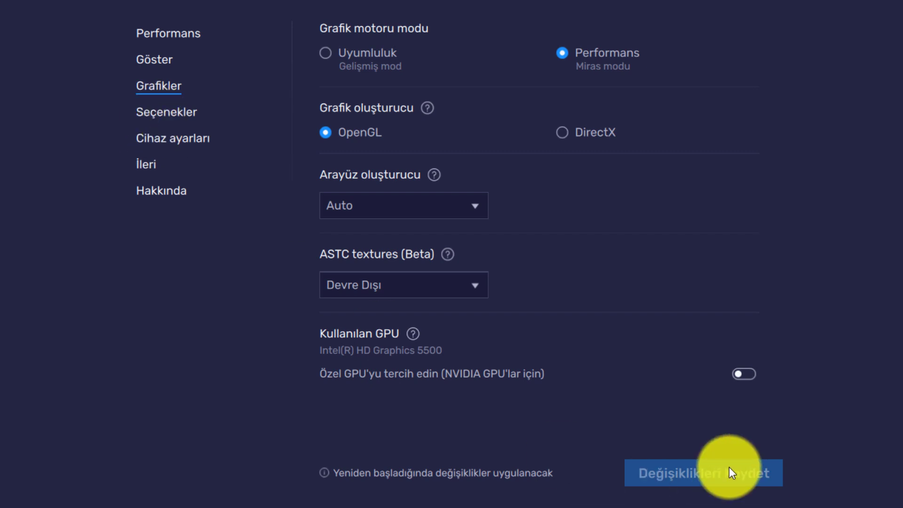
# Choose Samsung Galaxy S8 Plus as the device profile in the device settings and view the network provider (Şebeke sağlayıcısı) options
pyautogui.click(150, 111)
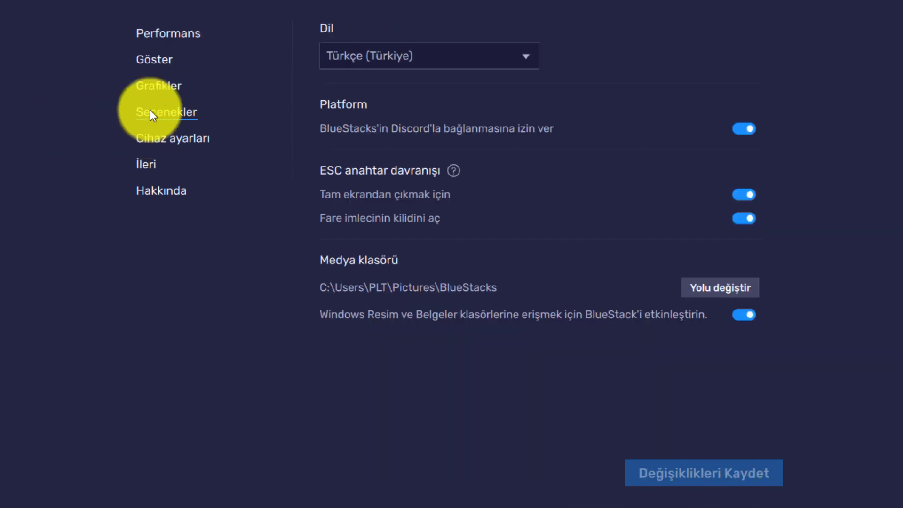
pyautogui.click(157, 135)
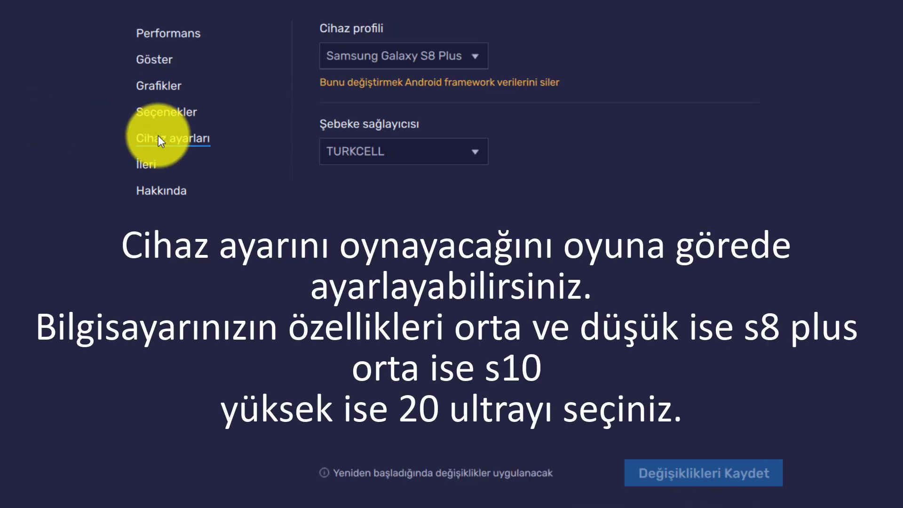
pyautogui.click(401, 53)
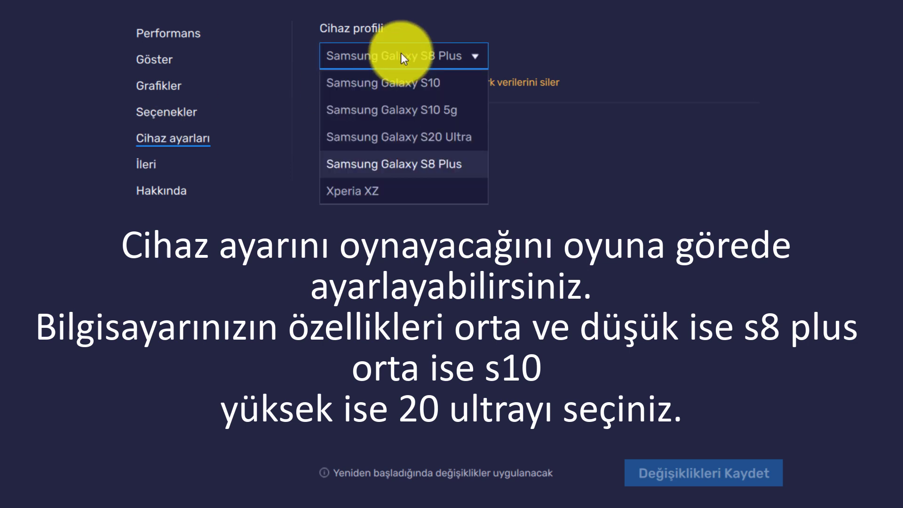
pyautogui.click(458, 168)
pyautogui.click(449, 52)
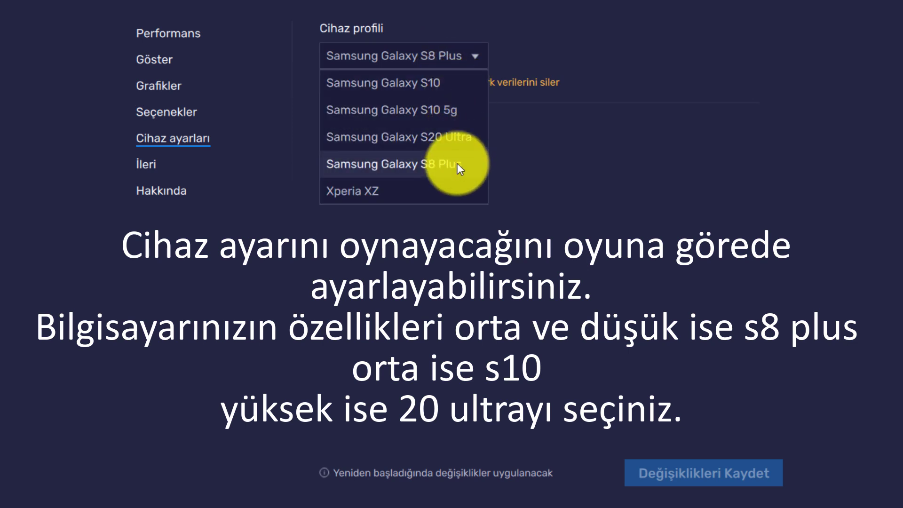
pyautogui.click(411, 171)
pyautogui.click(384, 158)
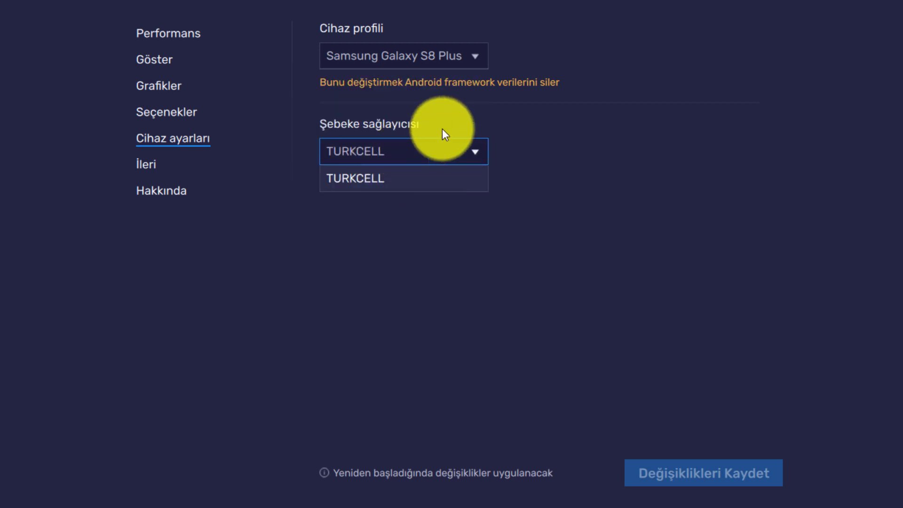
pyautogui.click(447, 120)
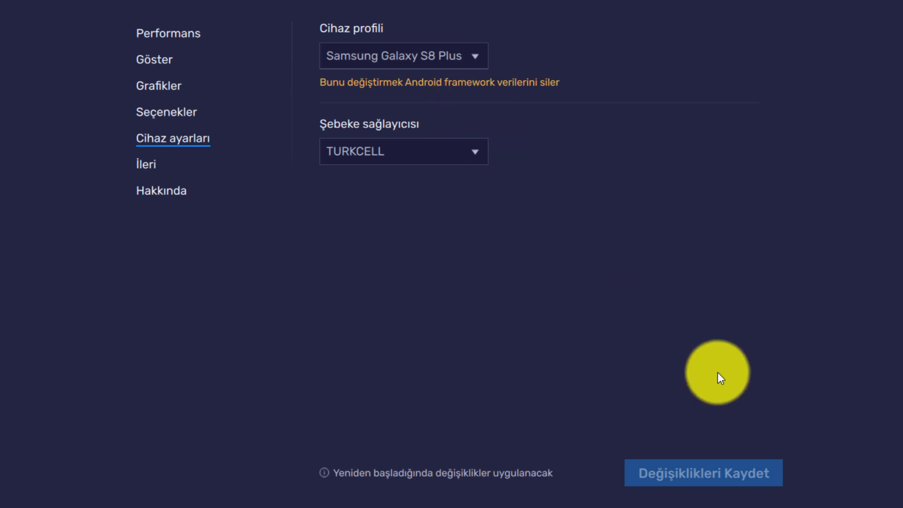
# Check for BlueStacks updates in the about (Hakkında) section and close the settings
pyautogui.click(173, 191)
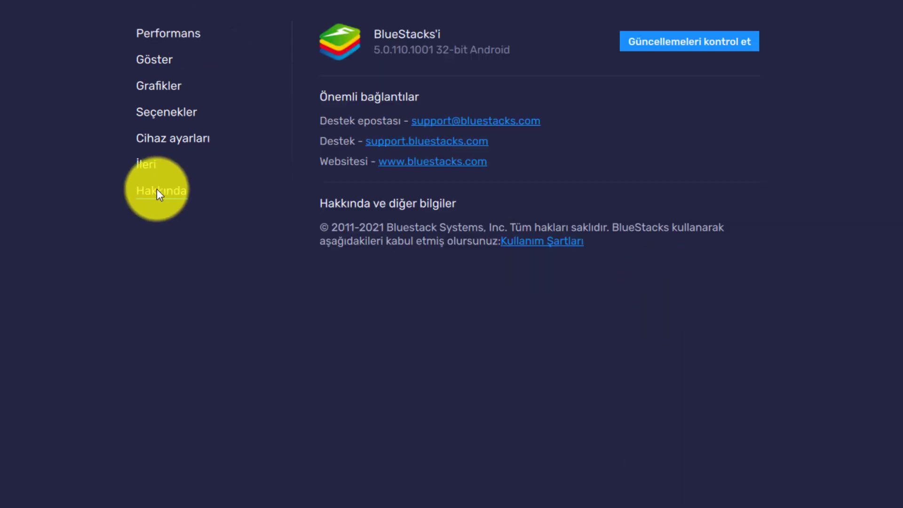
pyautogui.click(680, 35)
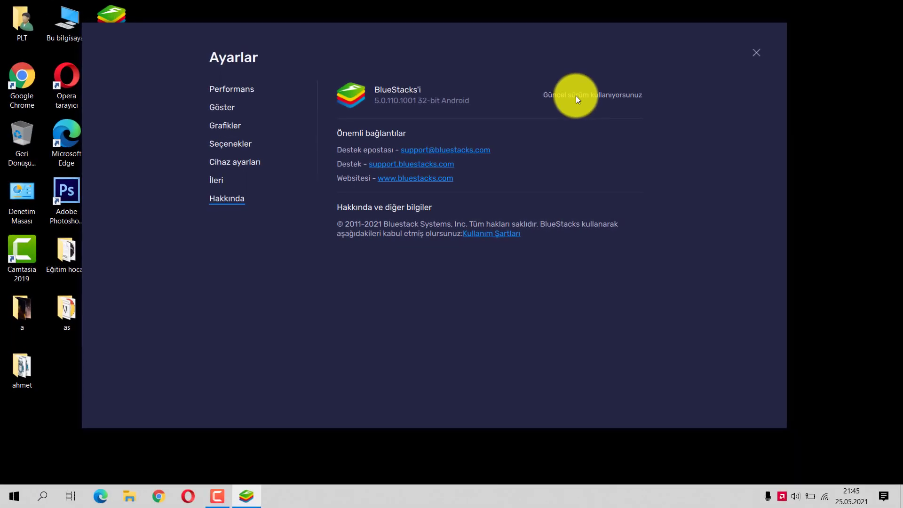
pyautogui.click(756, 50)
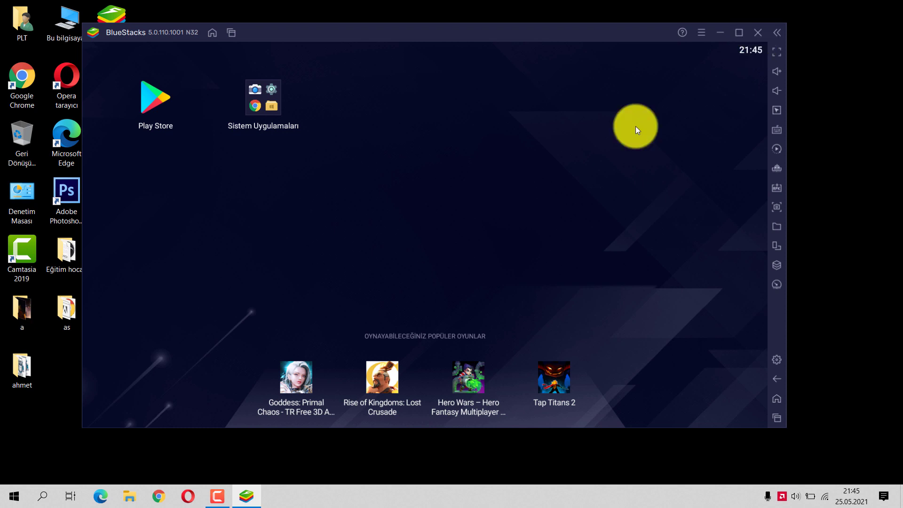
pyautogui.moveTo(342, 30)
pyautogui.mouseDown()
pyautogui.moveTo(405, 30)
pyautogui.moveTo(340, 23)
pyautogui.mouseUp()
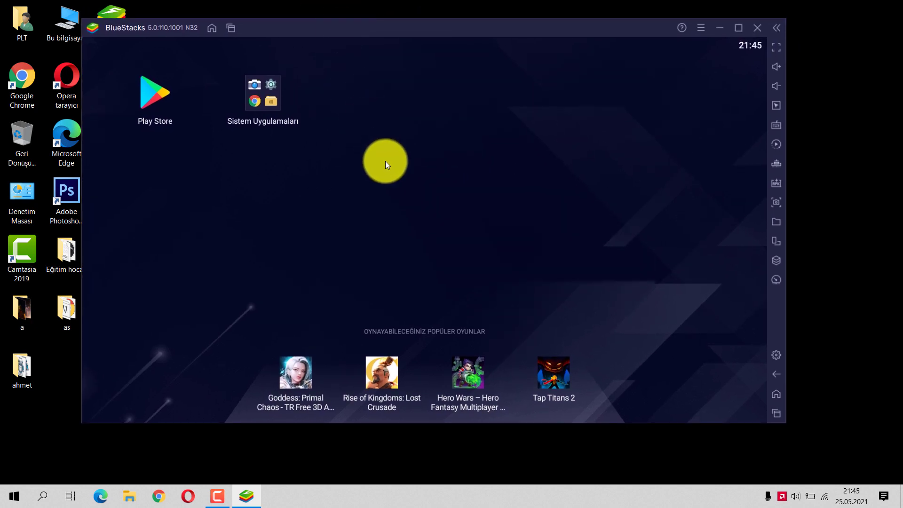
pyautogui.click(217, 496)
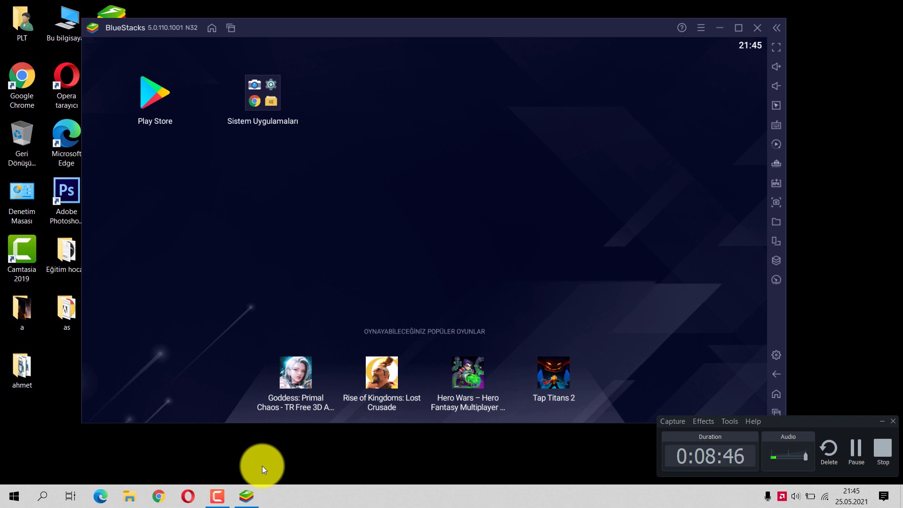